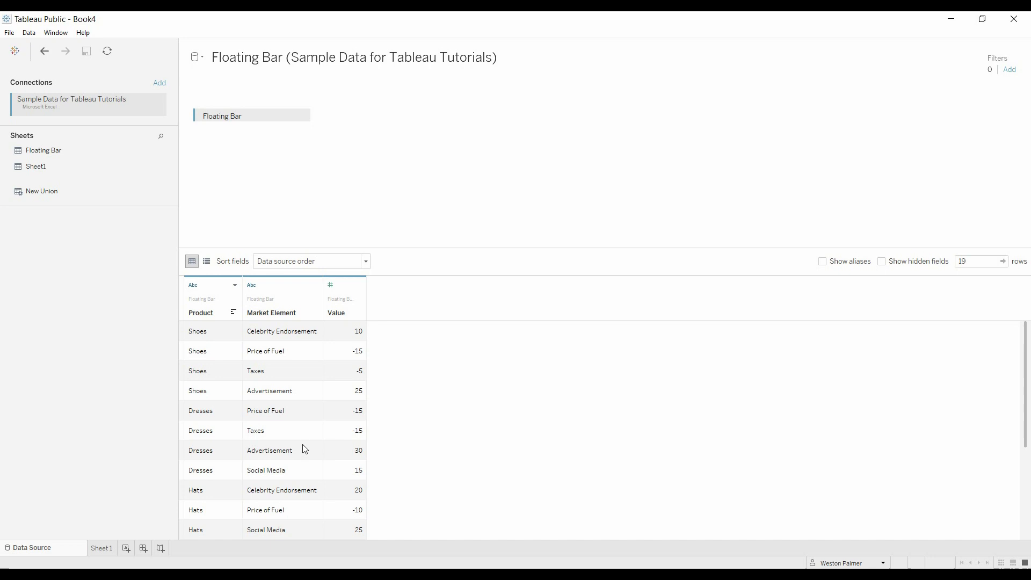
Scroll through the Floating Bar data grid to review its Product, Market Element and Value rows.
{"action": "scroll", "coordinate": [292, 470], "scroll_direction": "down", "scroll_amount": 3}
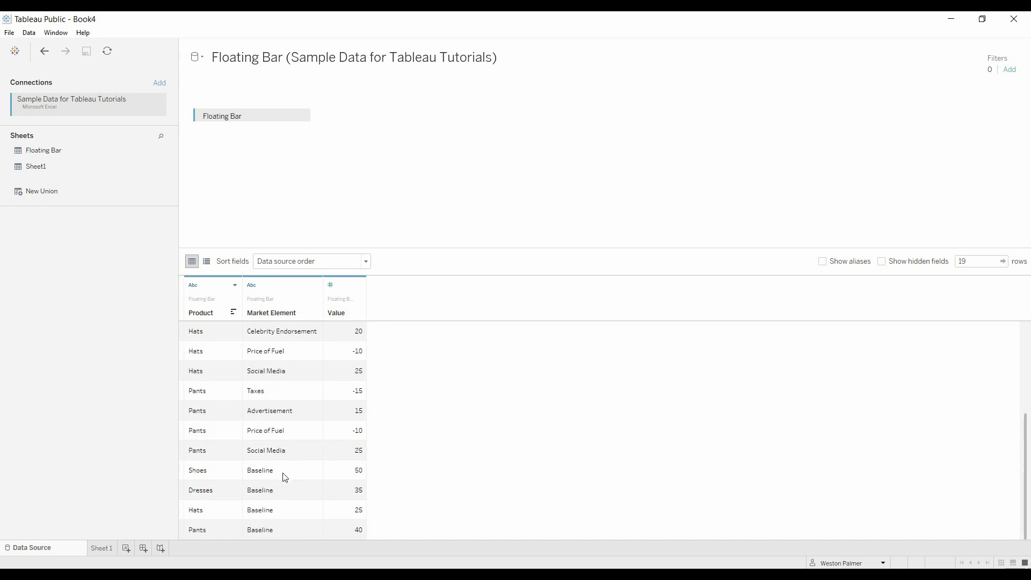
On Sheet 1, chart SUM(Value) by Market Element as bars and widen the chart area.
{"action": "left_click", "coordinate": [101, 548]}
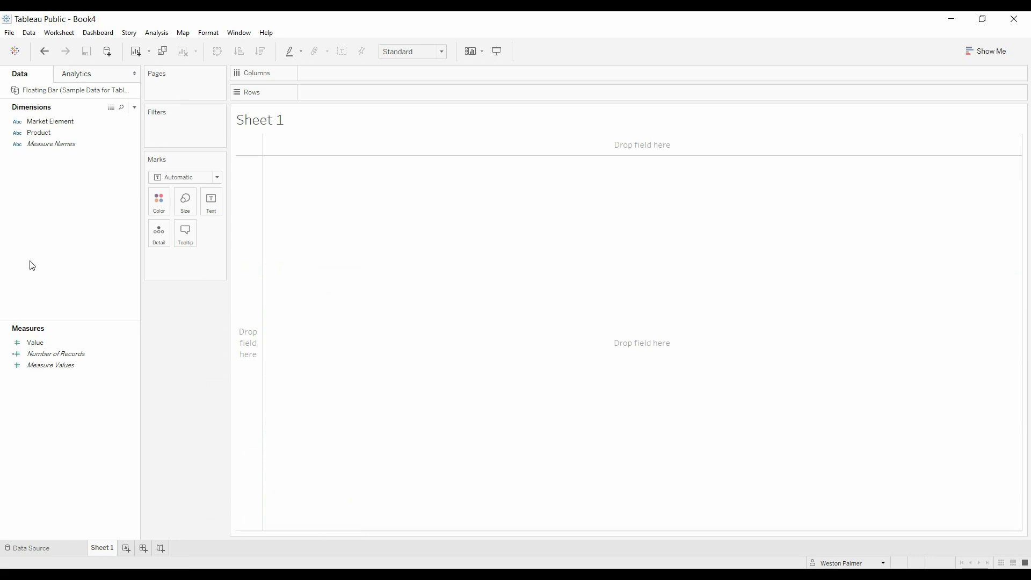
{"action": "left_click", "coordinate": [51, 122]}
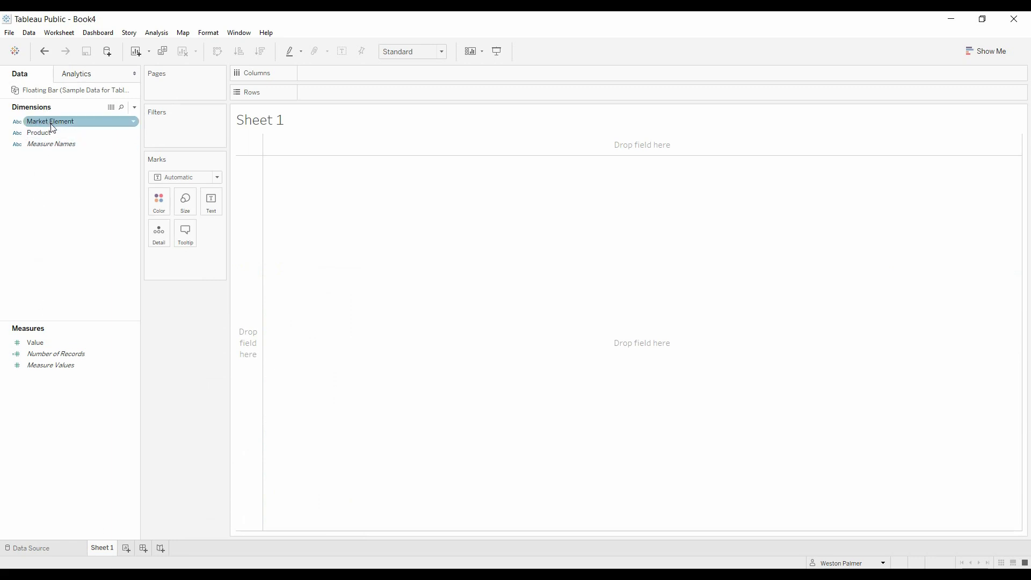
{"action": "left_click_drag", "start_coordinate": [53, 127], "coordinate": [339, 81]}
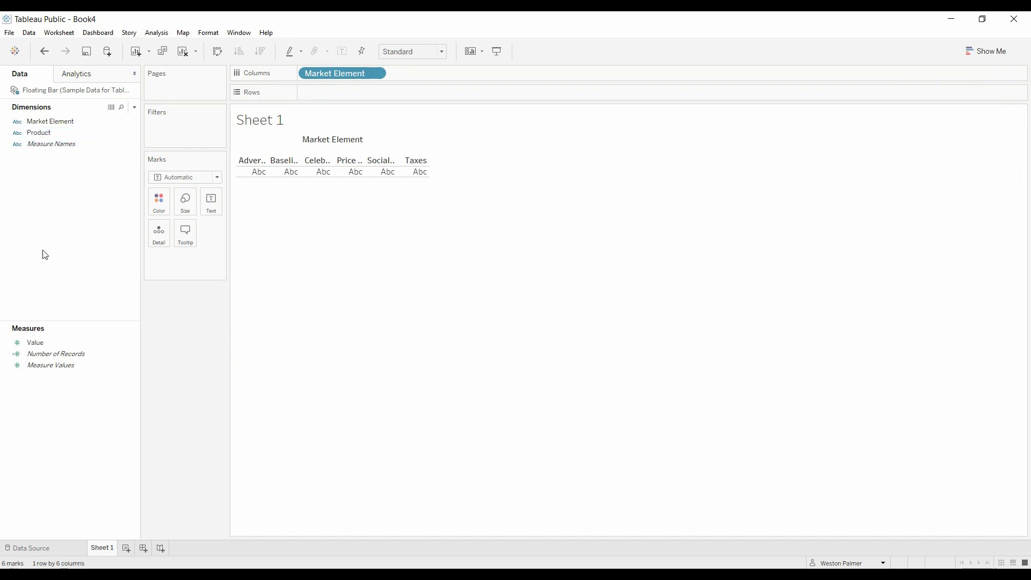
{"action": "left_click", "coordinate": [40, 344]}
{"action": "left_click_drag", "start_coordinate": [40, 344], "coordinate": [326, 94]}
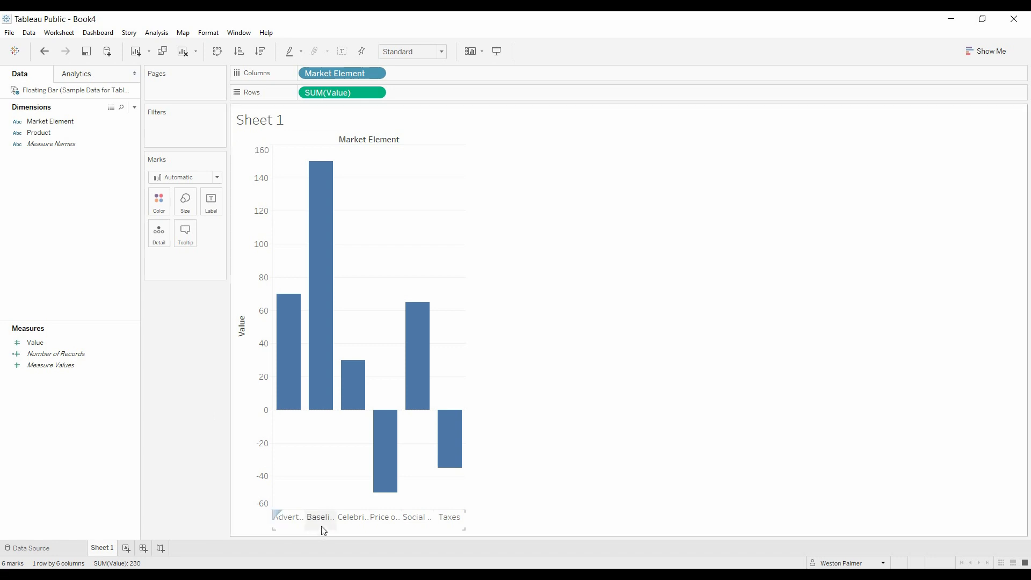
{"action": "left_click_drag", "start_coordinate": [465, 486], "coordinate": [552, 470]}
Give Market Element a manual sort that moves Baseline to the first bar.
{"action": "mouse_move", "coordinate": [329, 245]}
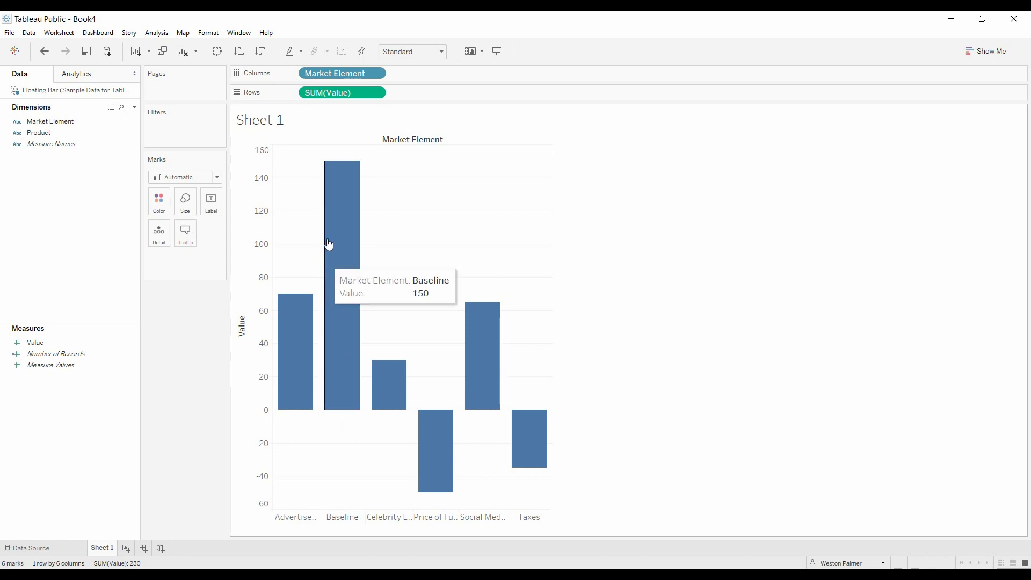
{"action": "left_click", "coordinate": [379, 74]}
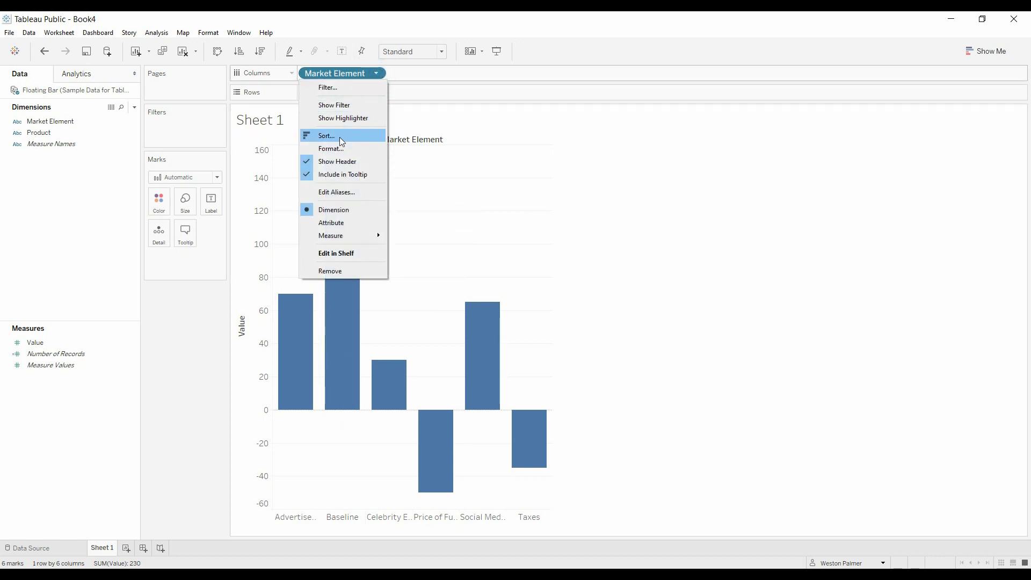
{"action": "left_click", "coordinate": [339, 137]}
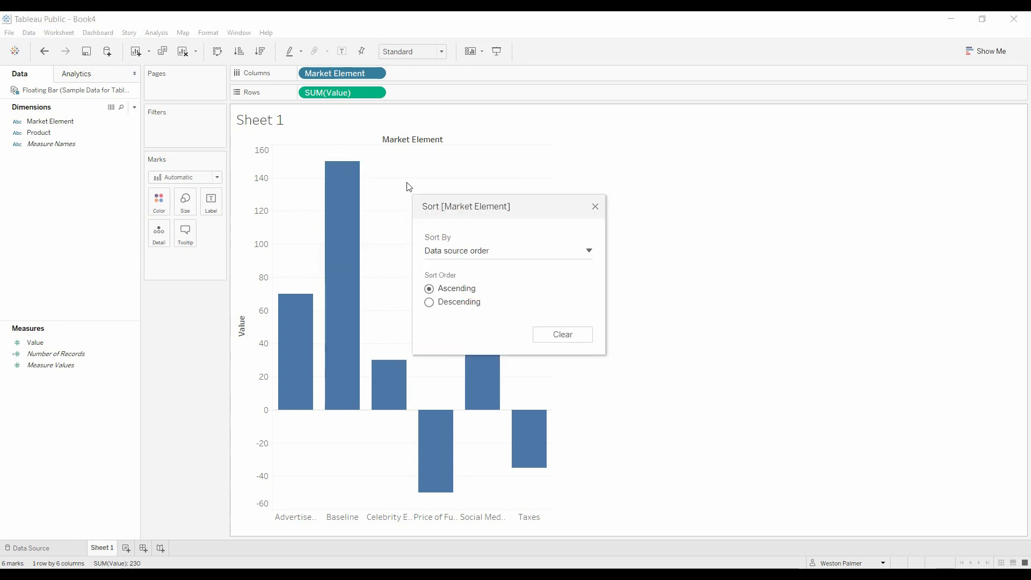
{"action": "left_click", "coordinate": [591, 250]}
{"action": "left_click", "coordinate": [542, 294]}
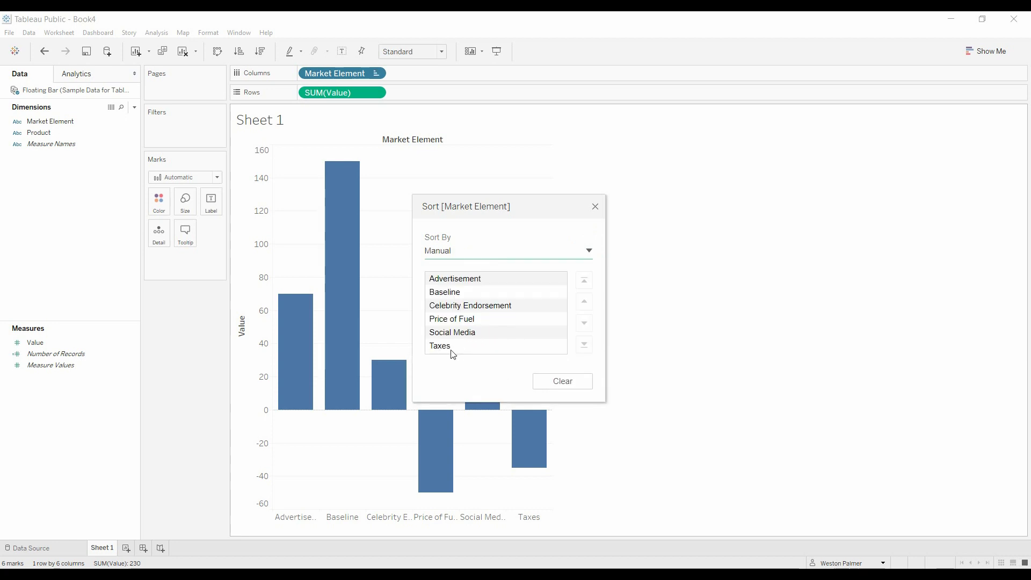
{"action": "left_click", "coordinate": [456, 297]}
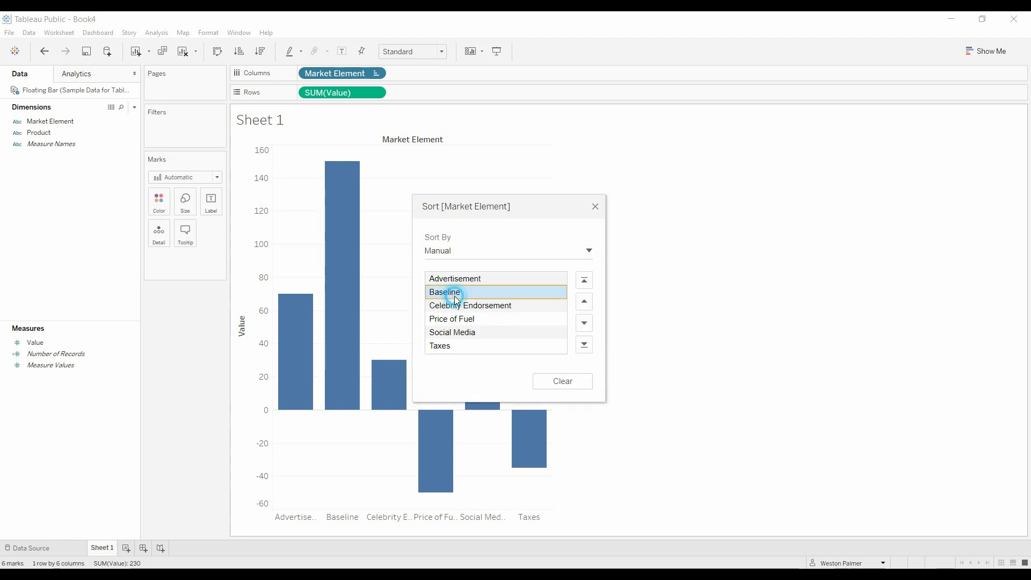
{"action": "left_click", "coordinate": [584, 279]}
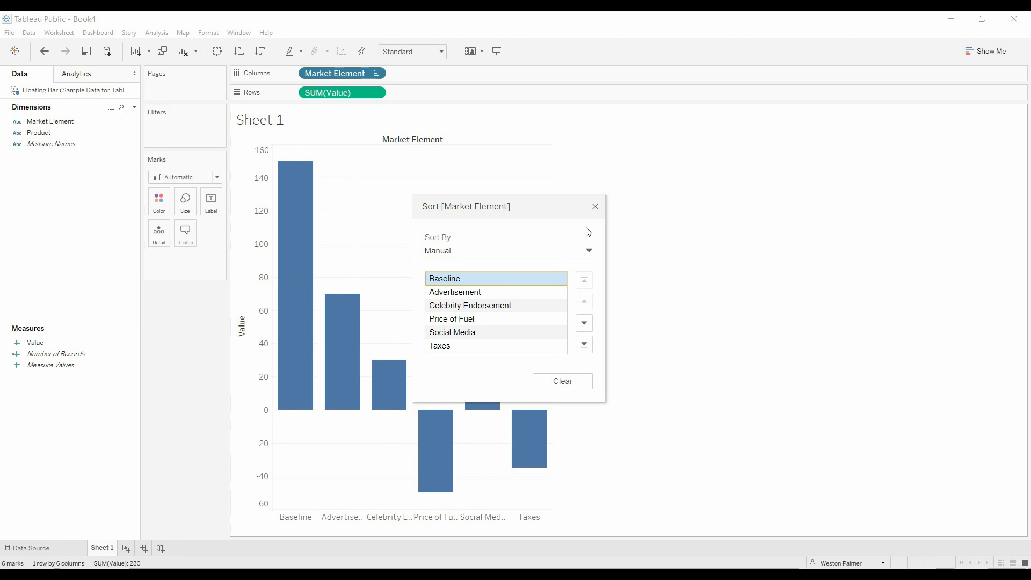
{"action": "left_click", "coordinate": [595, 205]}
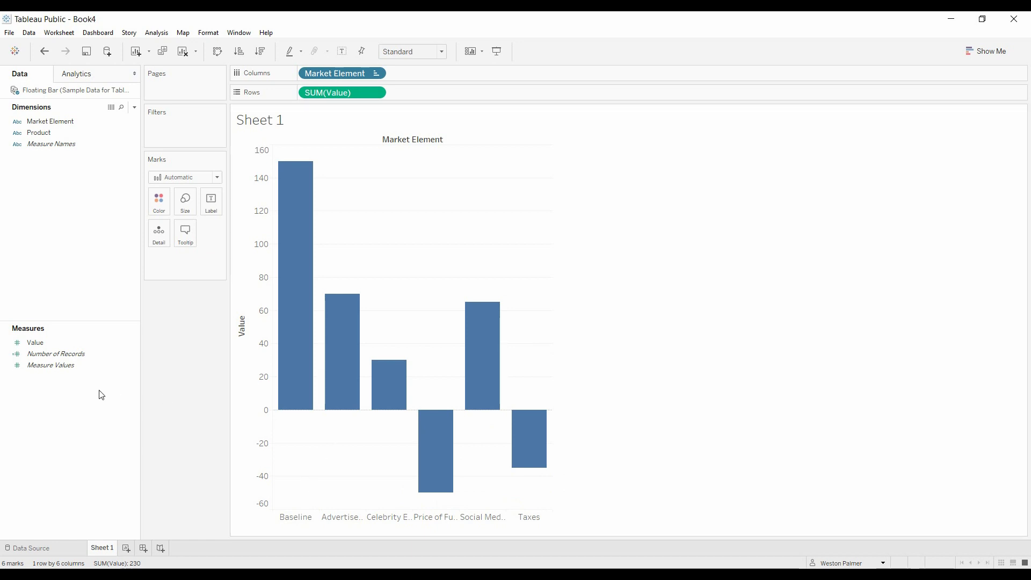
Apply a Running Total quick table calculation to SUM(Value), climbing from 150 to 230.
{"action": "left_click", "coordinate": [98, 355]}
{"action": "left_click_drag", "start_coordinate": [117, 339], "coordinate": [377, 96]}
{"action": "left_click", "coordinate": [376, 93]}
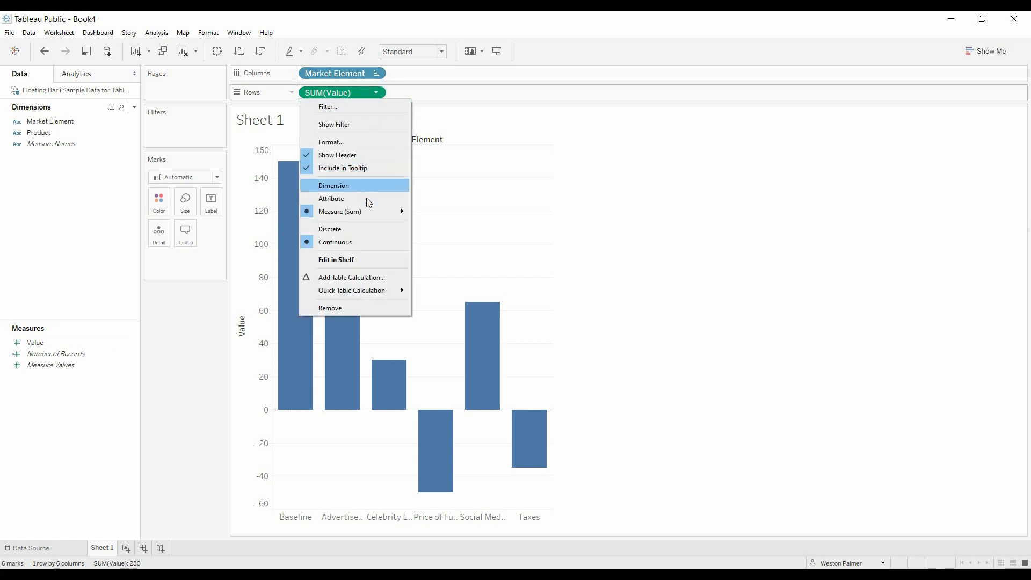
{"action": "mouse_move", "coordinate": [377, 292]}
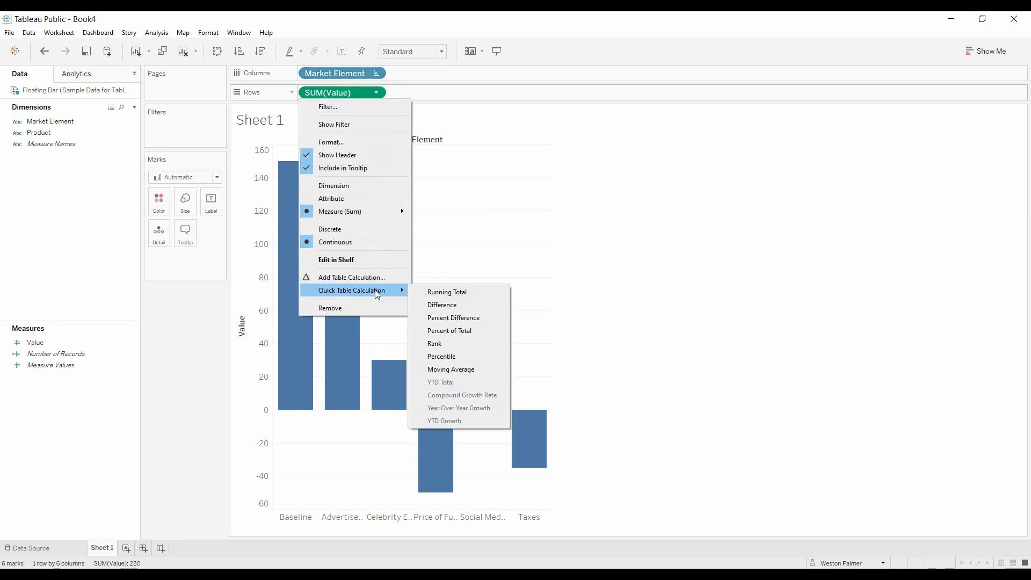
{"action": "left_click", "coordinate": [469, 290]}
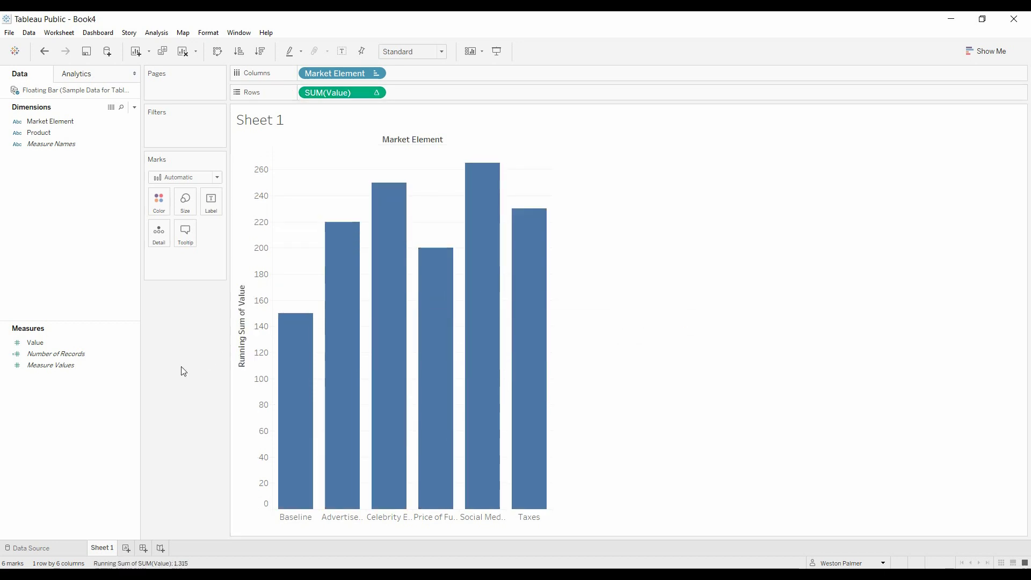
{"action": "mouse_move", "coordinate": [534, 229]}
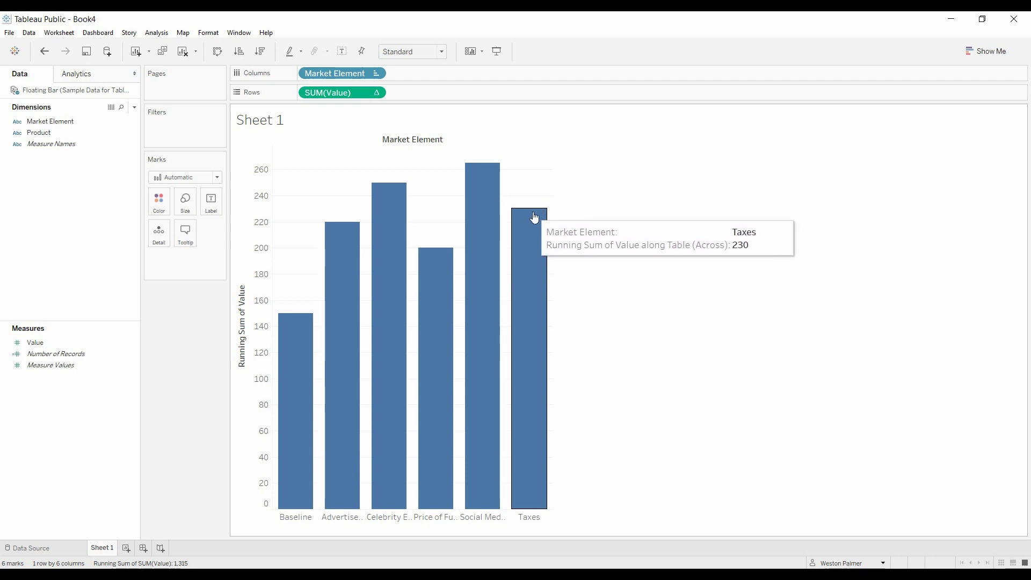
{"action": "mouse_move", "coordinate": [297, 391]}
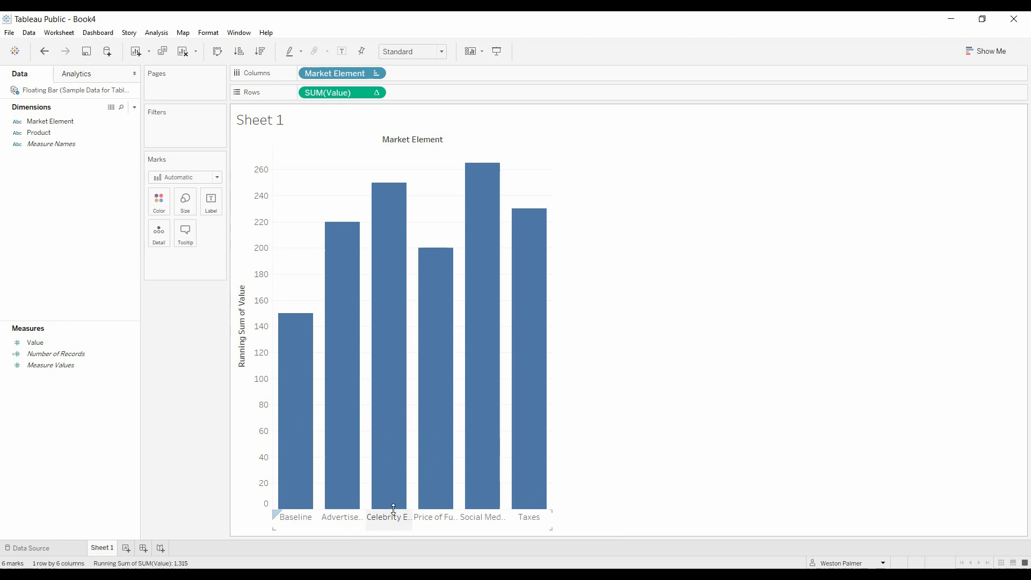
Switch the mark type to Gantt Bar and put SUM(Value) on Size.
{"action": "left_click", "coordinate": [218, 178]}
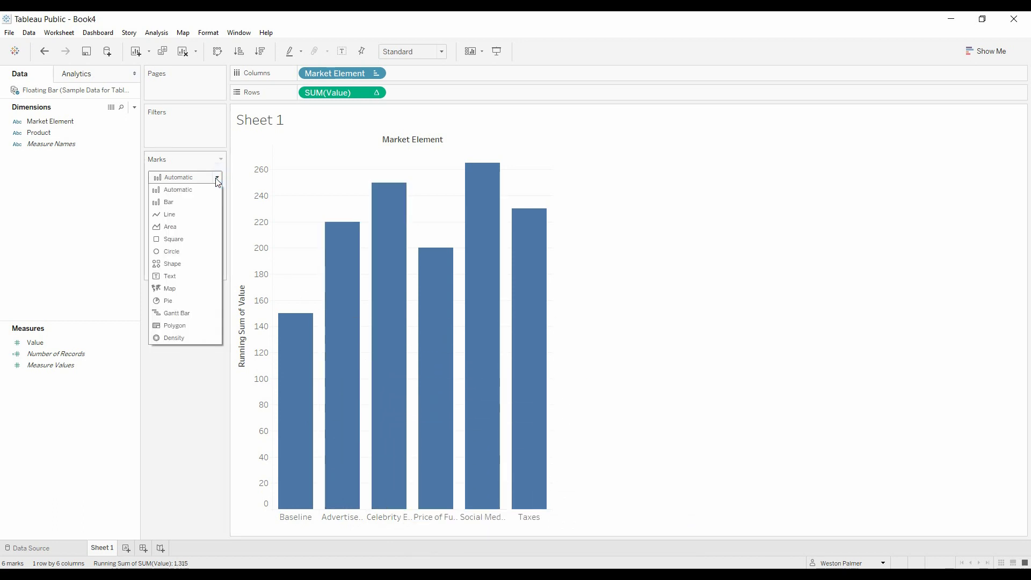
{"action": "left_click", "coordinate": [192, 314]}
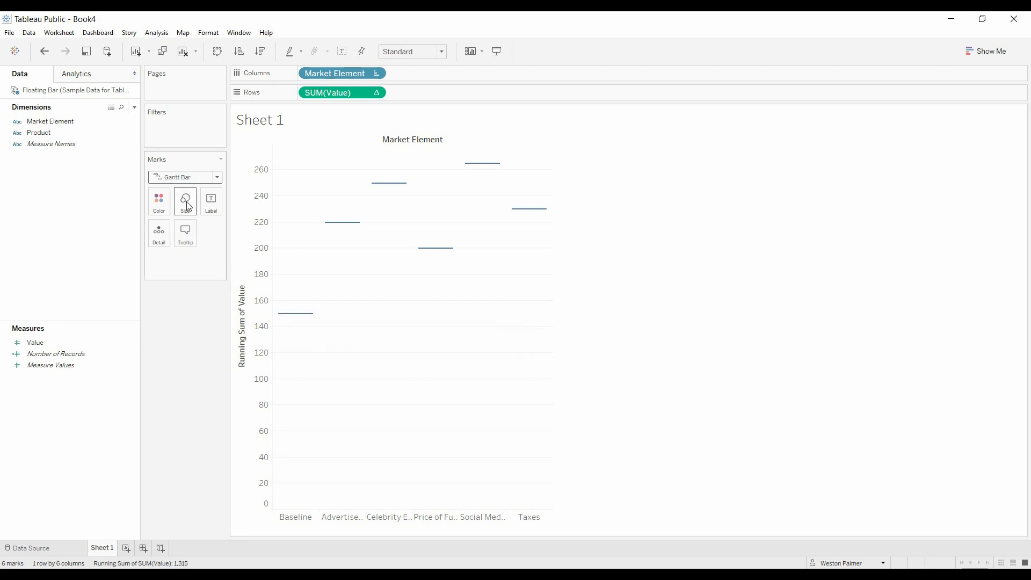
{"action": "left_click", "coordinate": [41, 344]}
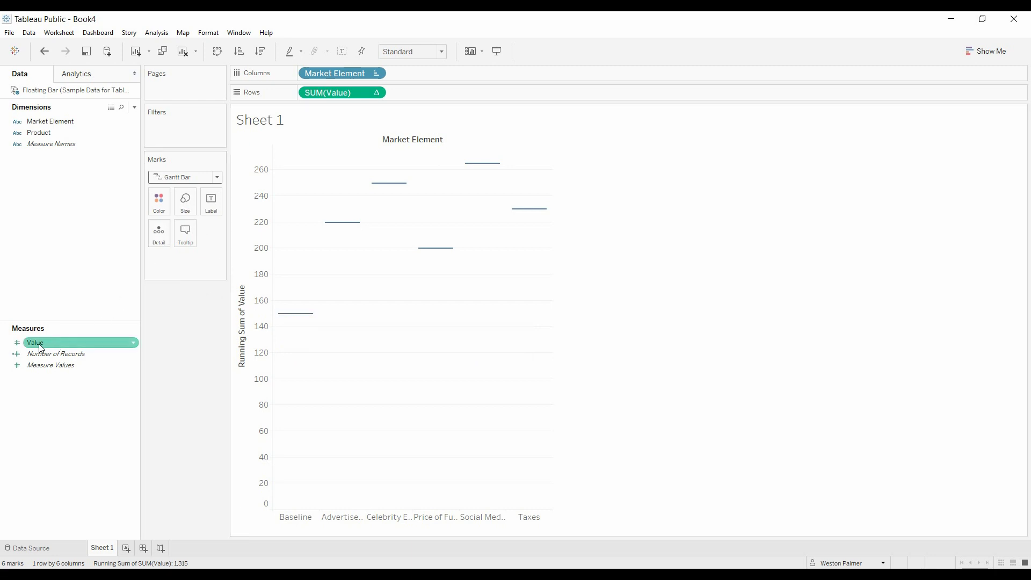
{"action": "left_click_drag", "start_coordinate": [41, 348], "coordinate": [177, 213]}
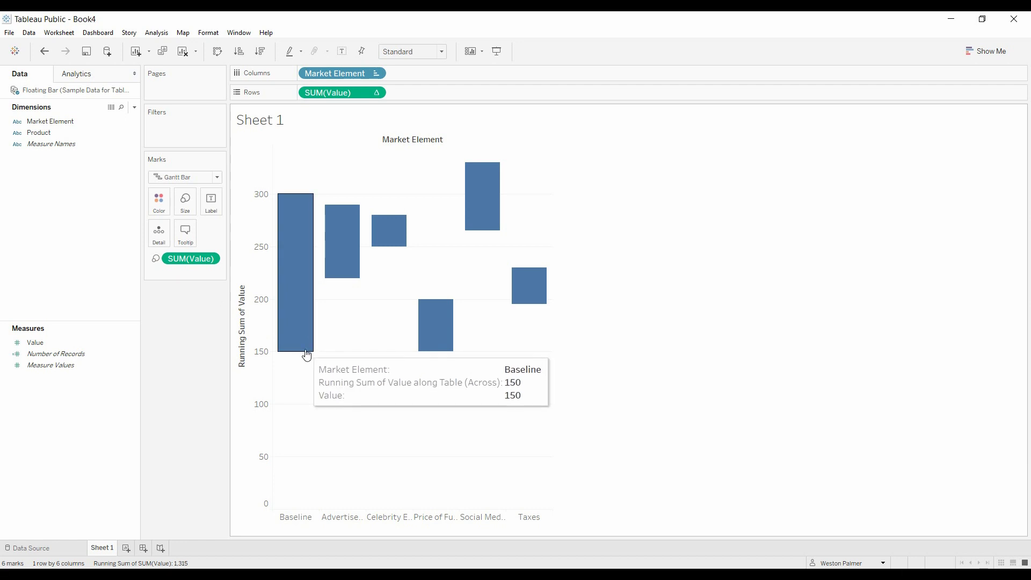
{"action": "mouse_move", "coordinate": [281, 357]}
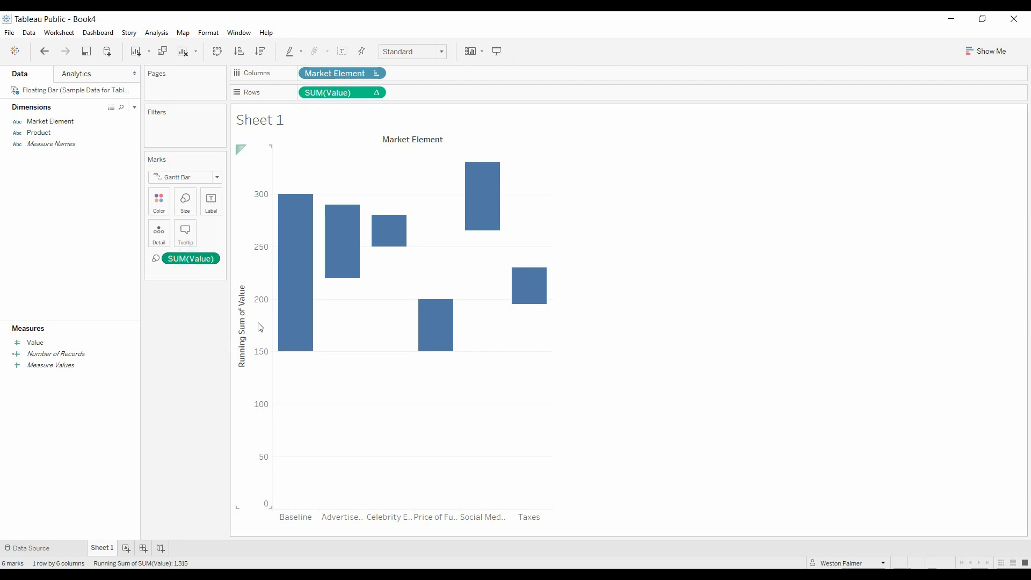
Edit the Size pill to -SUM([Value]) so each bar hangs down from its running total.
{"action": "double_click", "coordinate": [191, 259]}
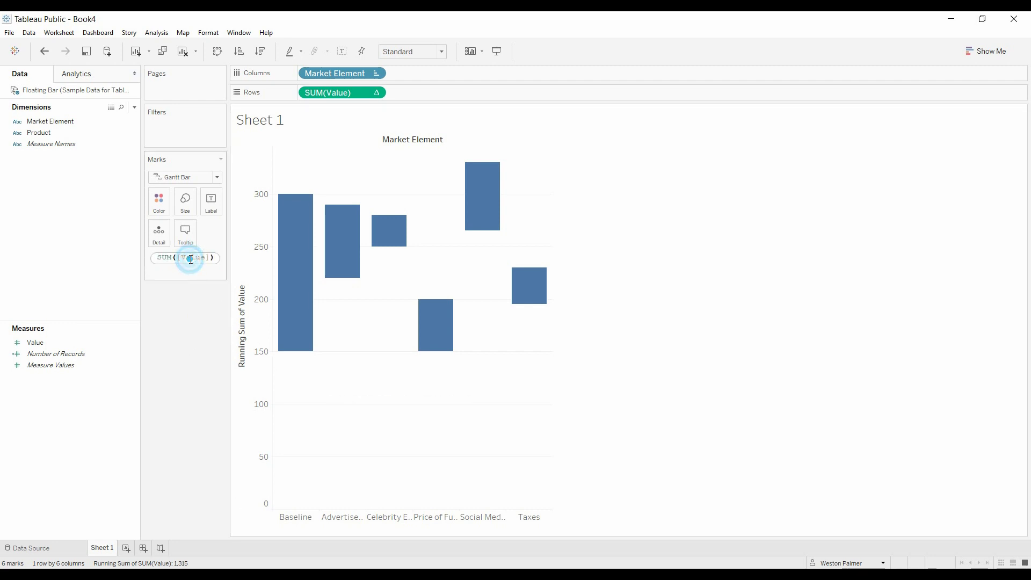
{"action": "left_click", "coordinate": [166, 278]}
{"action": "right_click", "coordinate": [189, 261]}
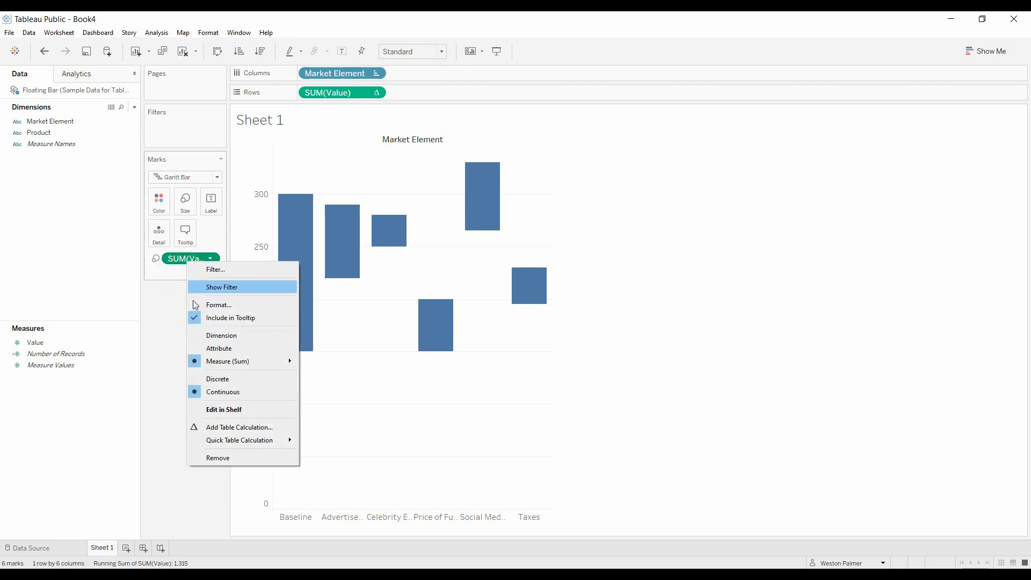
{"action": "left_click", "coordinate": [232, 410]}
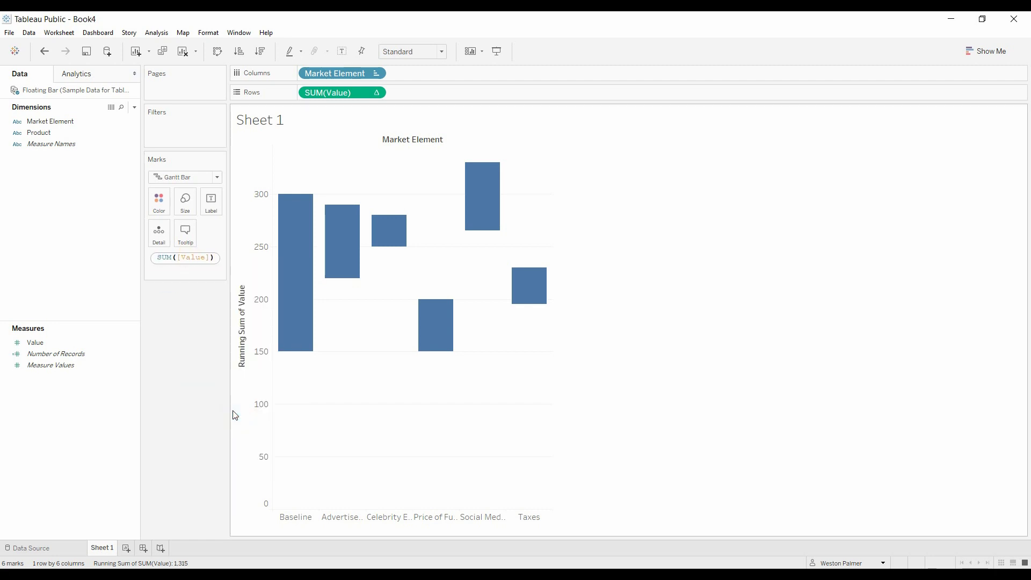
{"action": "left_click", "coordinate": [156, 258]}
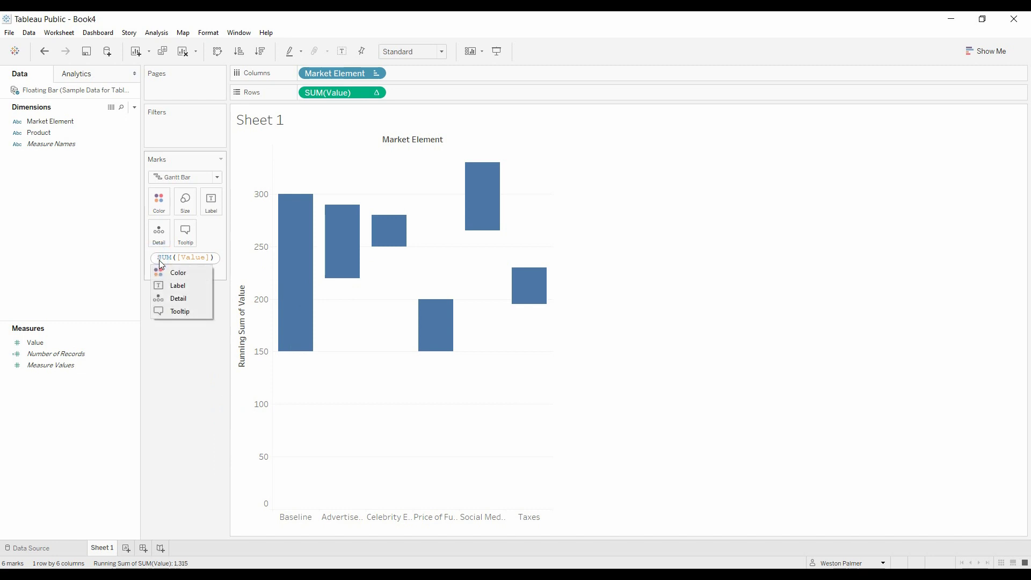
{"action": "left_click", "coordinate": [157, 258]}
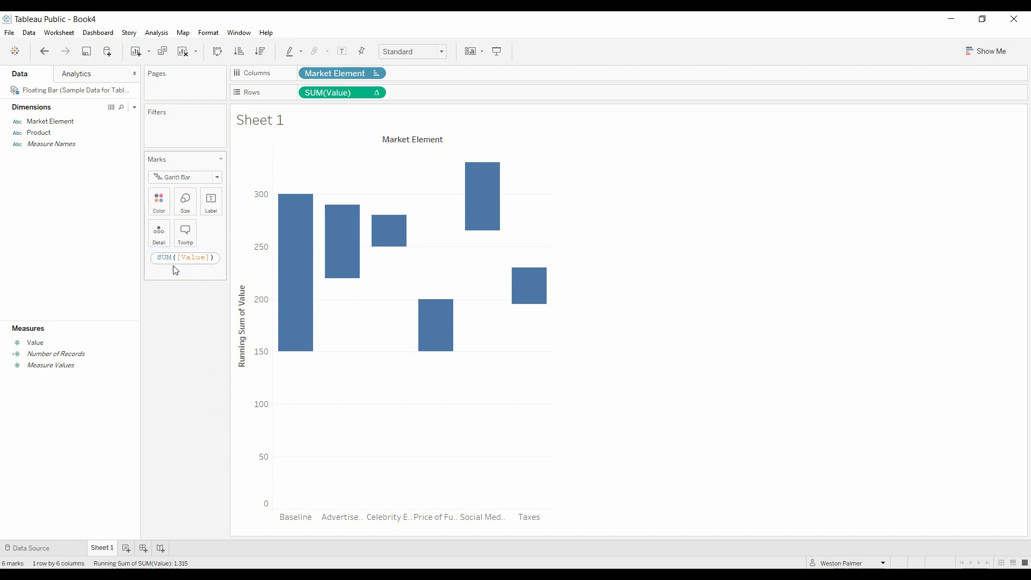
{"action": "left_click", "coordinate": [174, 257]}
{"action": "type", "text": "-"}
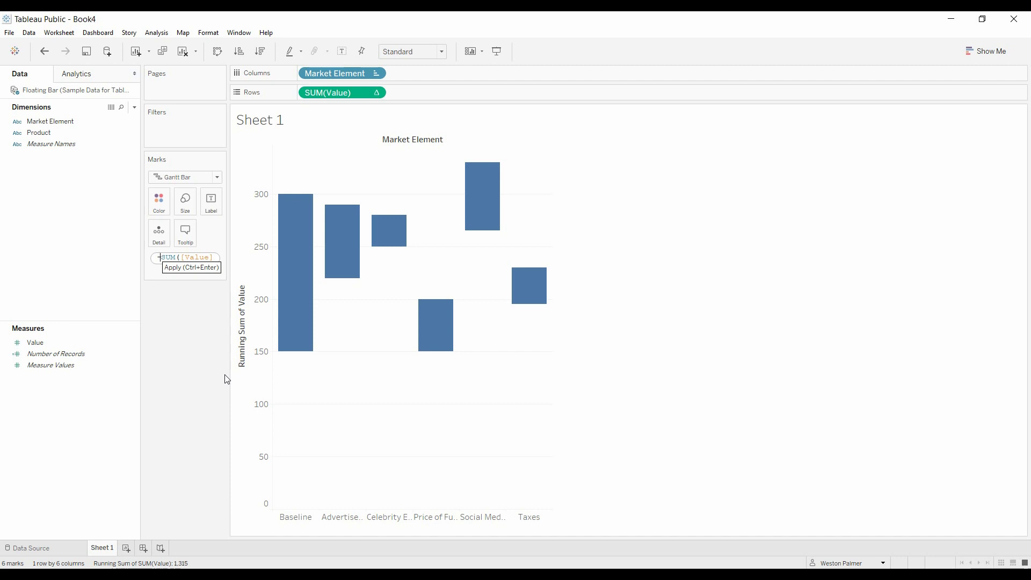
{"action": "key", "text": "Return"}
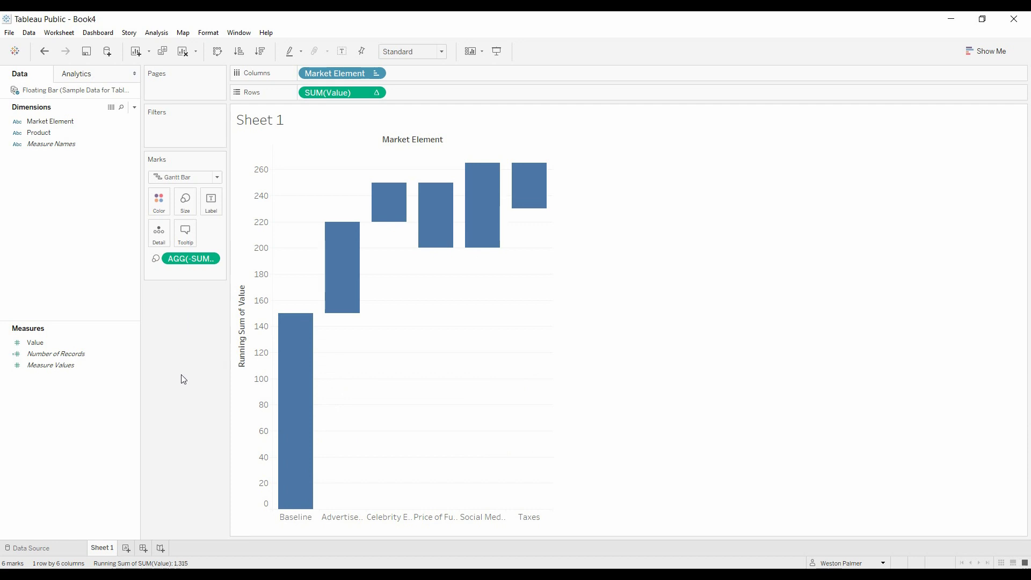
{"action": "mouse_move", "coordinate": [301, 396]}
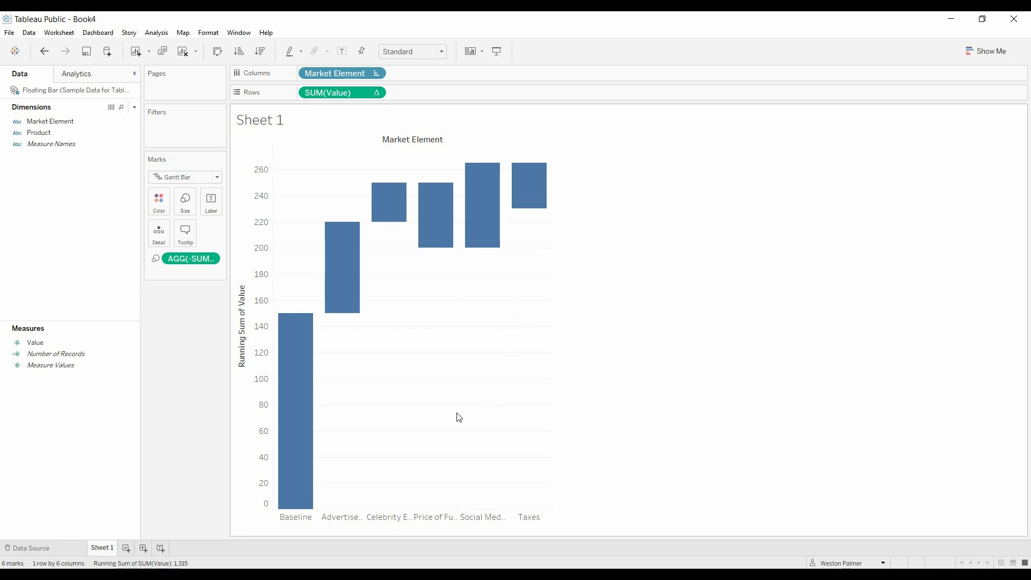
Create a calculated field named Change beginning IF [Market Element] = "Baseline" THEN "Baseline".
{"action": "left_click", "coordinate": [134, 107]}
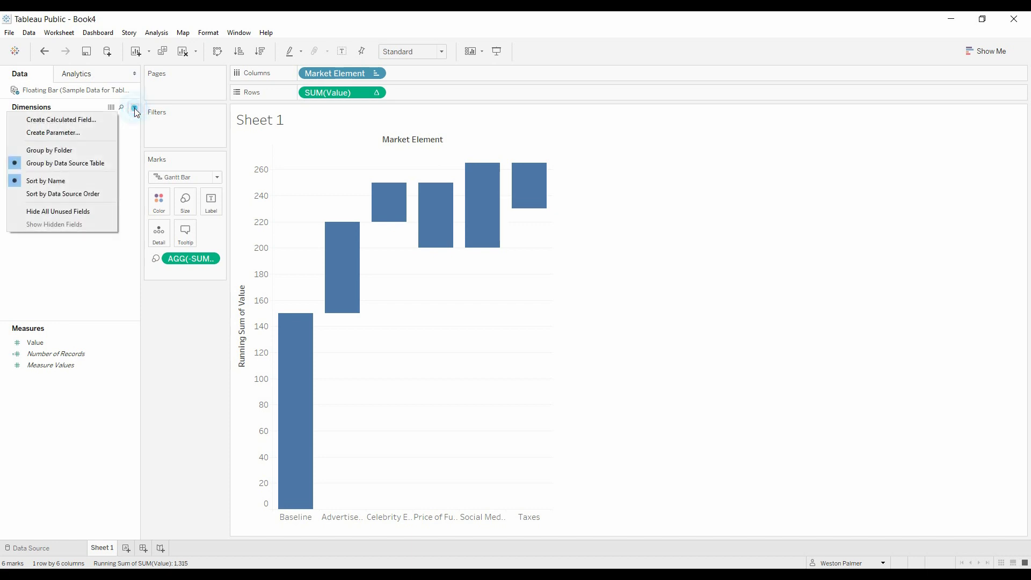
{"action": "left_click", "coordinate": [101, 119]}
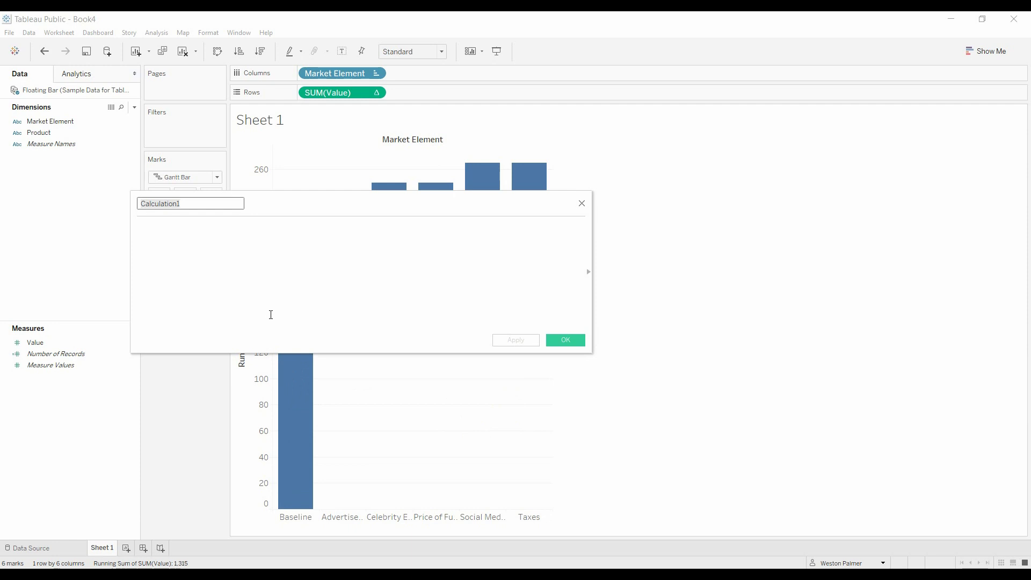
{"action": "type", "text": "Change"}
{"action": "left_click", "coordinate": [212, 242]}
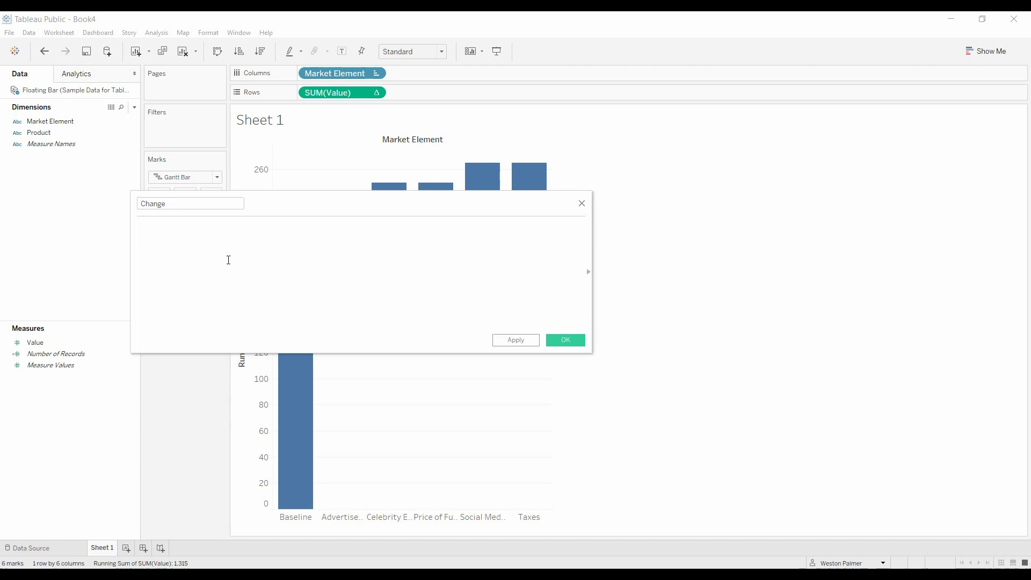
{"action": "type", "text": "if "}
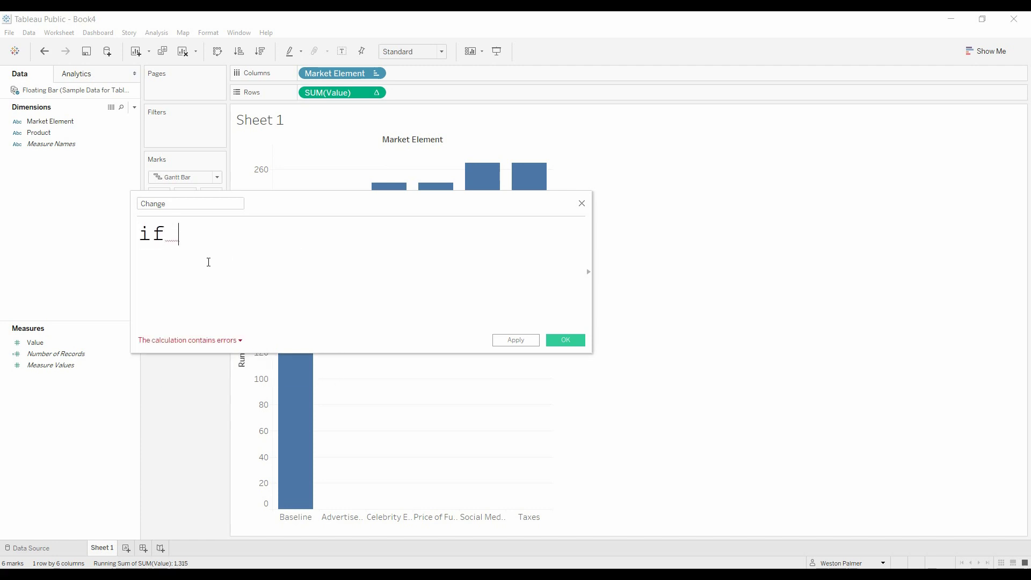
{"action": "type", "text": "mark"}
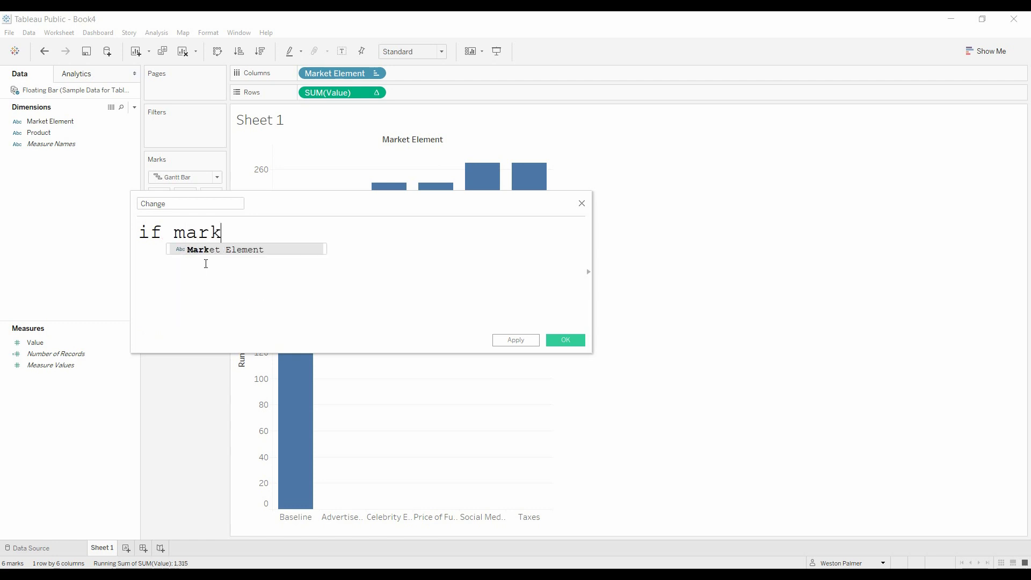
{"action": "key", "text": "Return"}
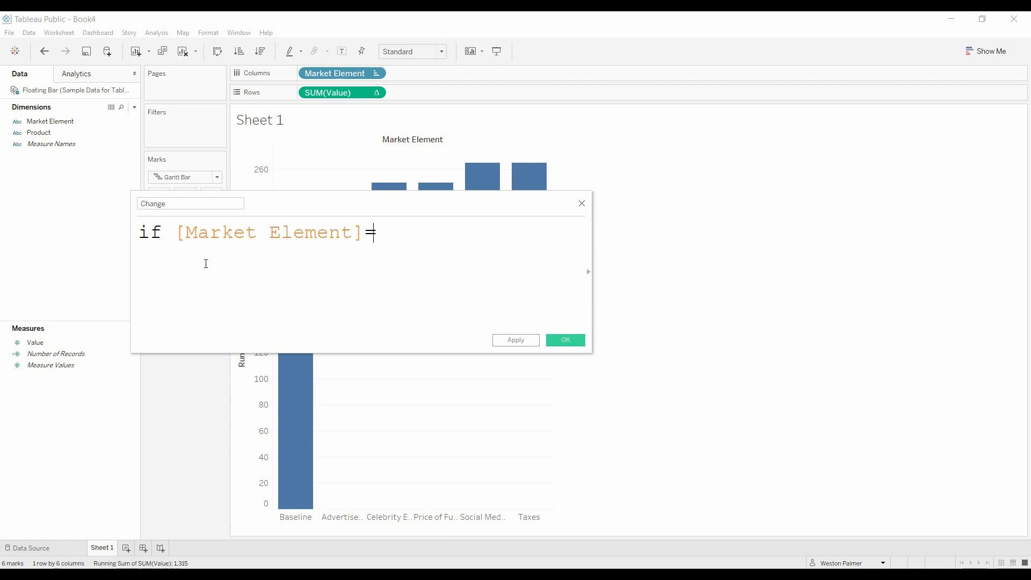
{"action": "type", "text": "\"Baseline\" THen"}
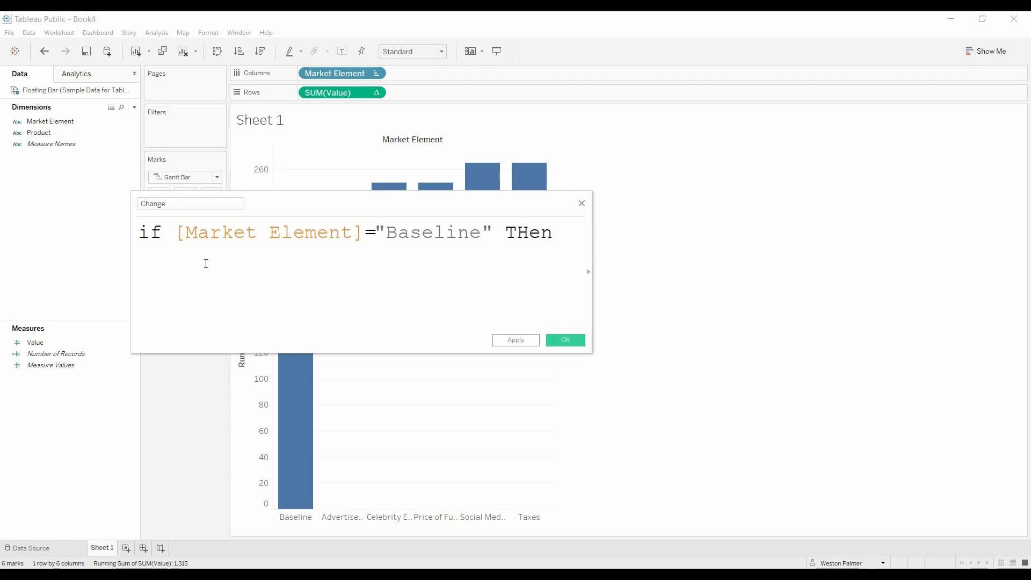
{"action": "type", "text": " \"Baseline\""}
{"action": "key", "text": "Return"}
Add the branch ELSEIF SUM([Value]) < 0 THEN "Decrease" to the Change formula.
{"action": "type", "text": "ELSE"}
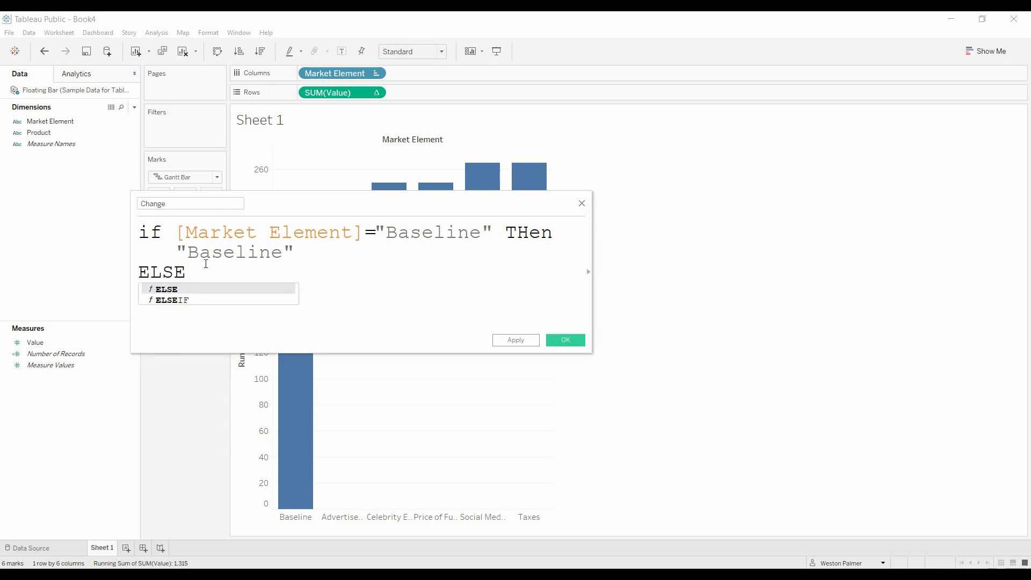
{"action": "type", "text": "IF"}
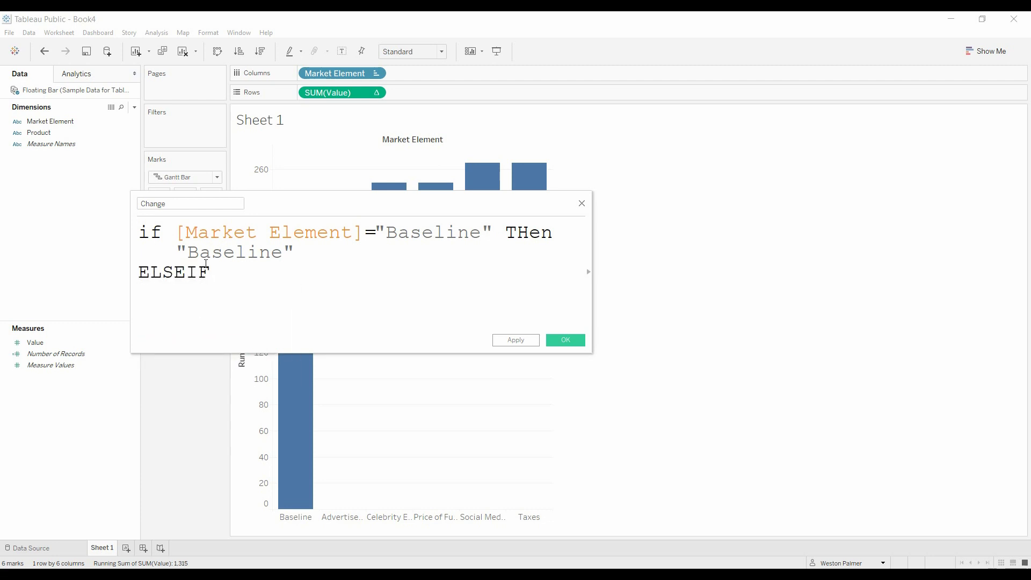
{"action": "type", "text": "sum"}
{"action": "key", "text": "BackSpace"}
{"action": "key", "text": "BackSpace"}
{"action": "key", "text": "BackSpace"}
{"action": "type", "text": "sumvalue"}
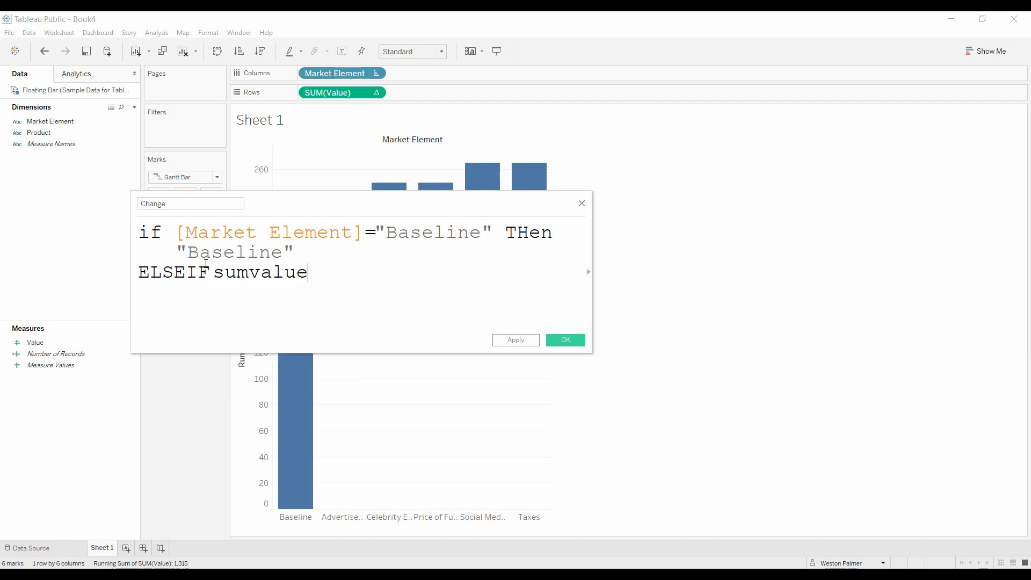
{"action": "key", "text": "BackSpace"}
{"action": "key", "text": "BackSpace"}
{"action": "key", "text": "BackSpace"}
{"action": "key", "text": "BackSpace"}
{"action": "key", "text": "BackSpace"}
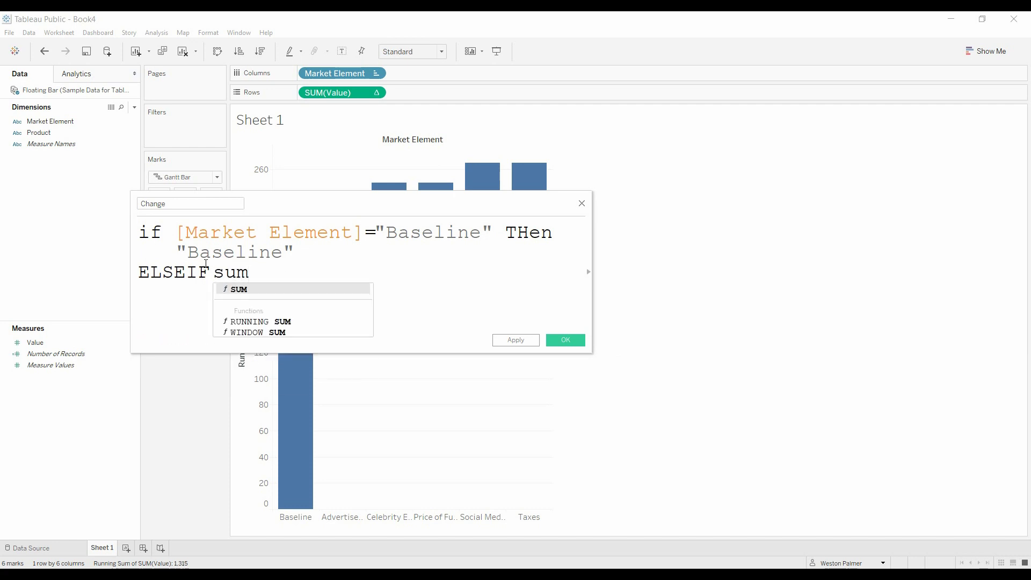
{"action": "type", "text": "(valu"}
{"action": "key", "text": "Return"}
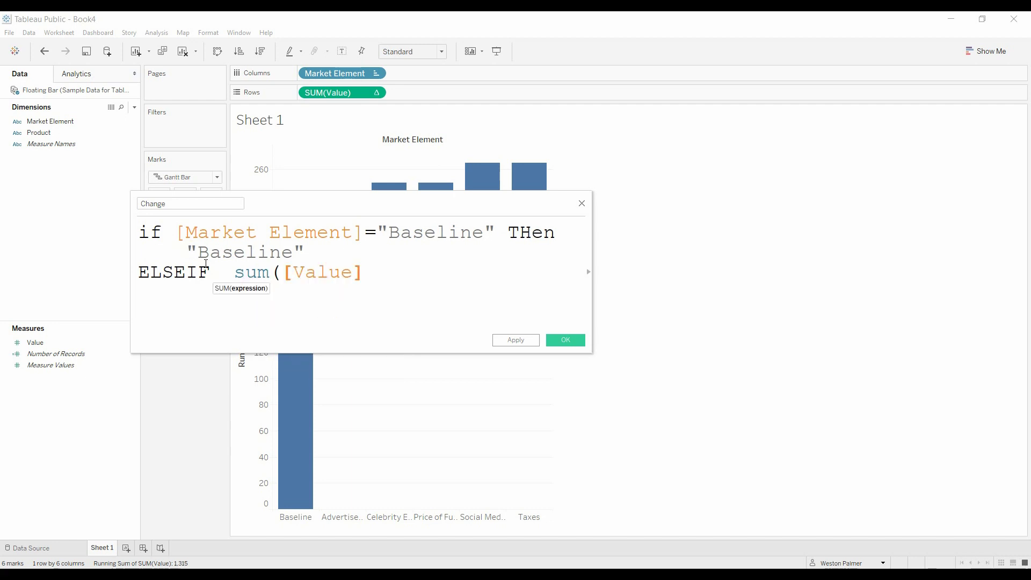
{"action": "type", "text": ")<"}
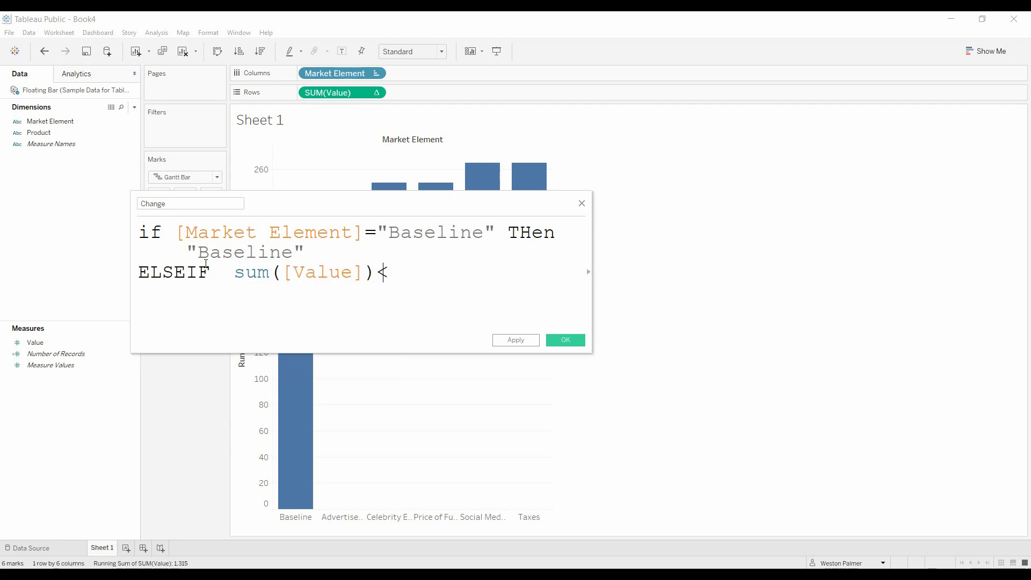
{"action": "type", "text": "0 Then"}
{"action": "key", "text": "Tab"}
{"action": "type", "text": "\"De"}
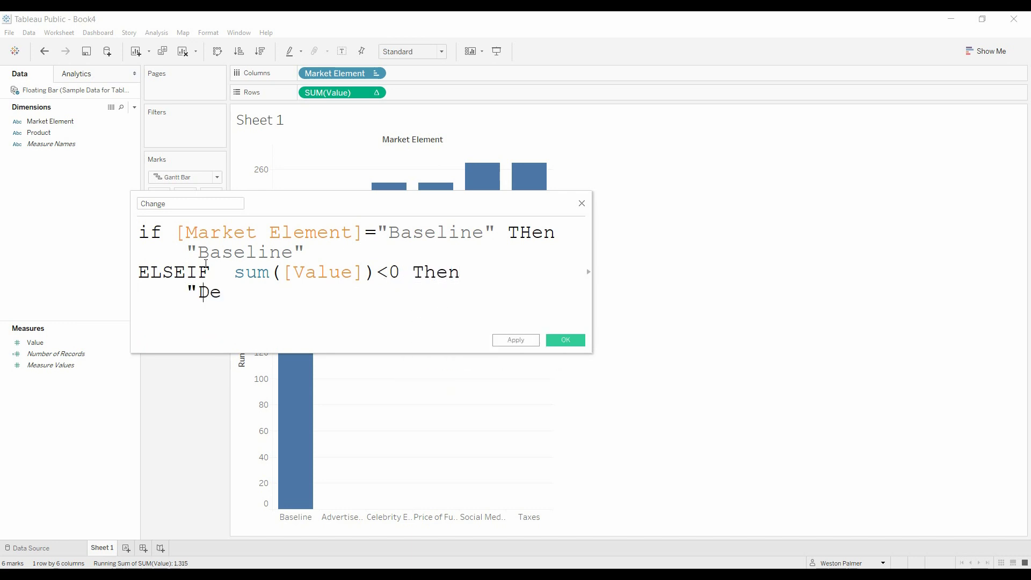
{"action": "type", "text": "crease\""}
Close the formula with an ELSE "Incerease" branch (misspelled) and END.
{"action": "key", "text": "Return"}
{"action": "type", "text": "Else"}
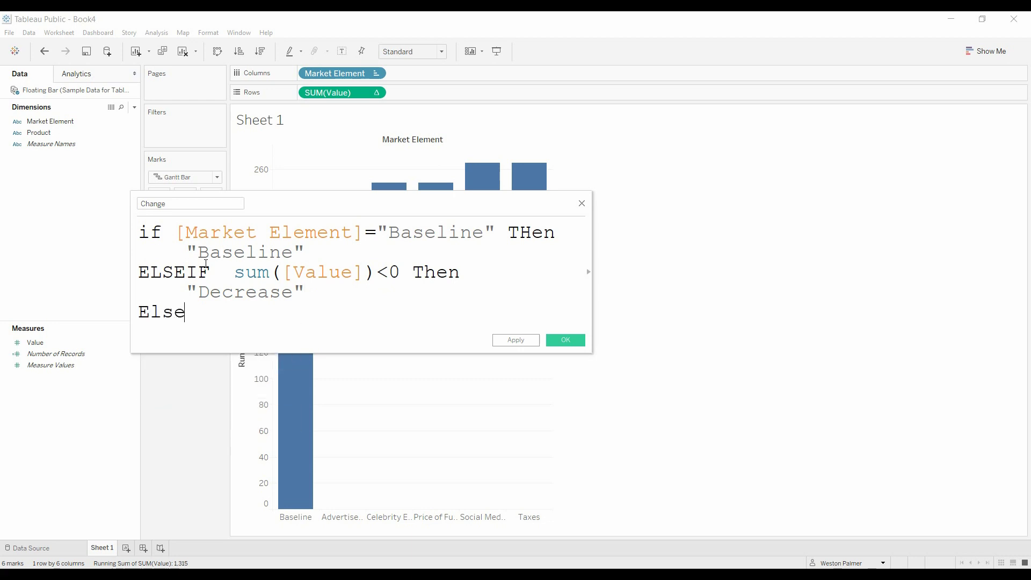
{"action": "type", "text": "s"}
{"action": "key", "text": "BackSpace"}
{"action": "key", "text": "Return"}
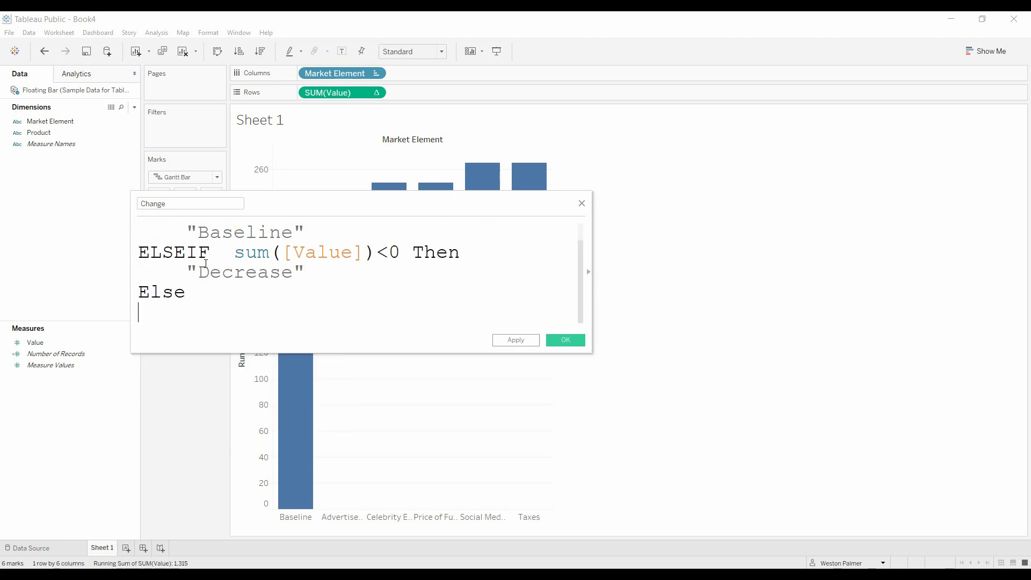
{"action": "key", "text": "Tab"}
{"action": "type", "text": "\"Incera"}
{"action": "key", "text": "BackSpace"}
{"action": "key", "text": "BackSpace"}
{"action": "key", "text": "Left"}
{"action": "key", "text": "Left"}
{"action": "key", "text": "End"}
{"action": "type", "text": "rease\""}
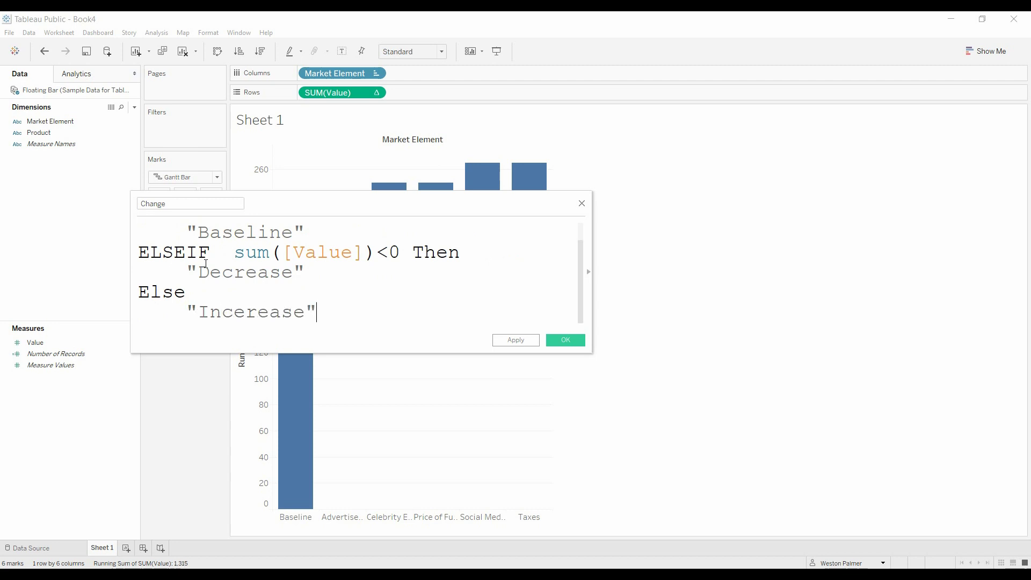
{"action": "key", "text": "Return"}
{"action": "type", "text": "End"}
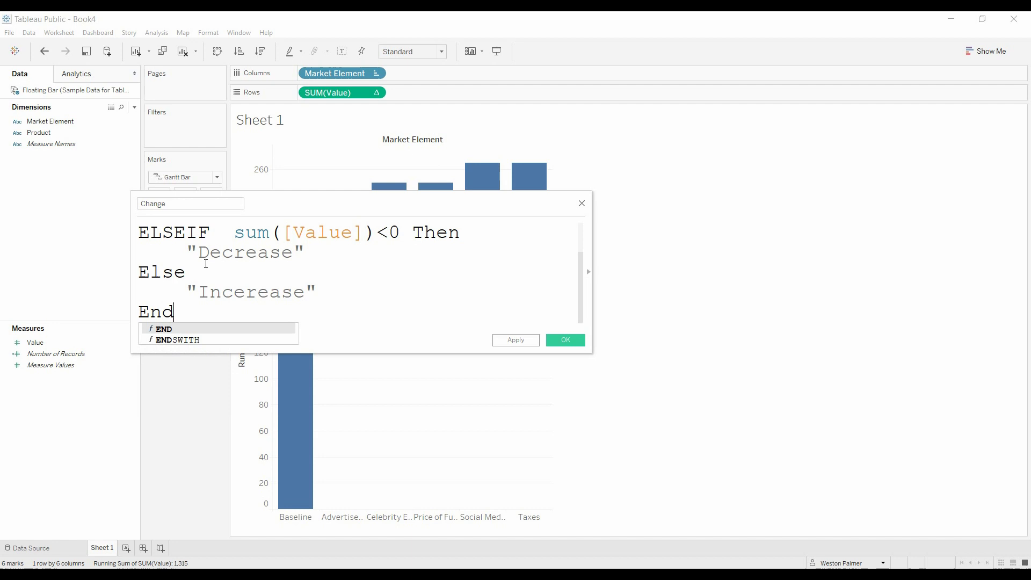
Correct the spelling to "Increase" and wrap [Market Element] in MAX() so the formula is valid.
{"action": "left_click", "coordinate": [240, 293]}
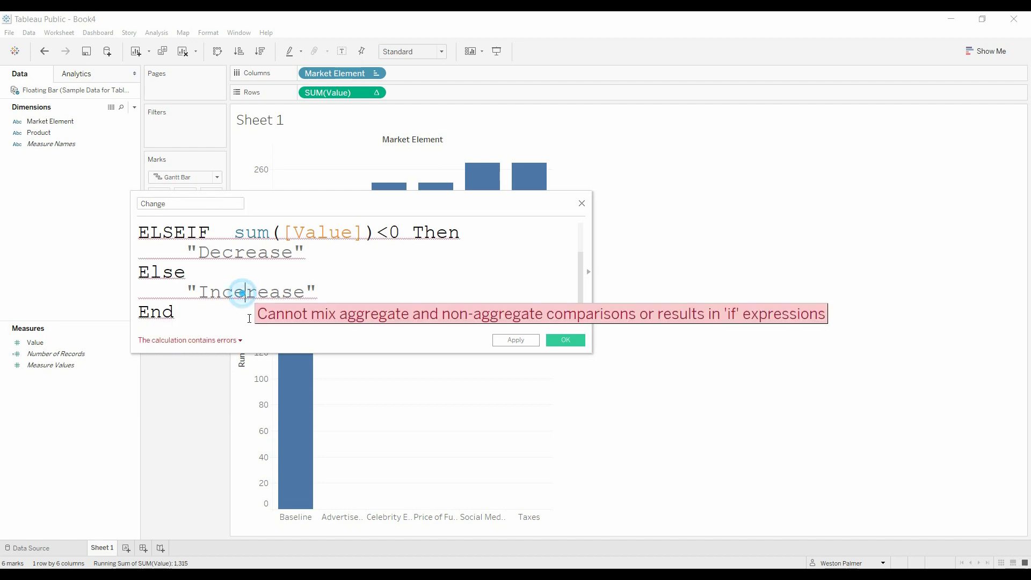
{"action": "key", "text": "BackSpace"}
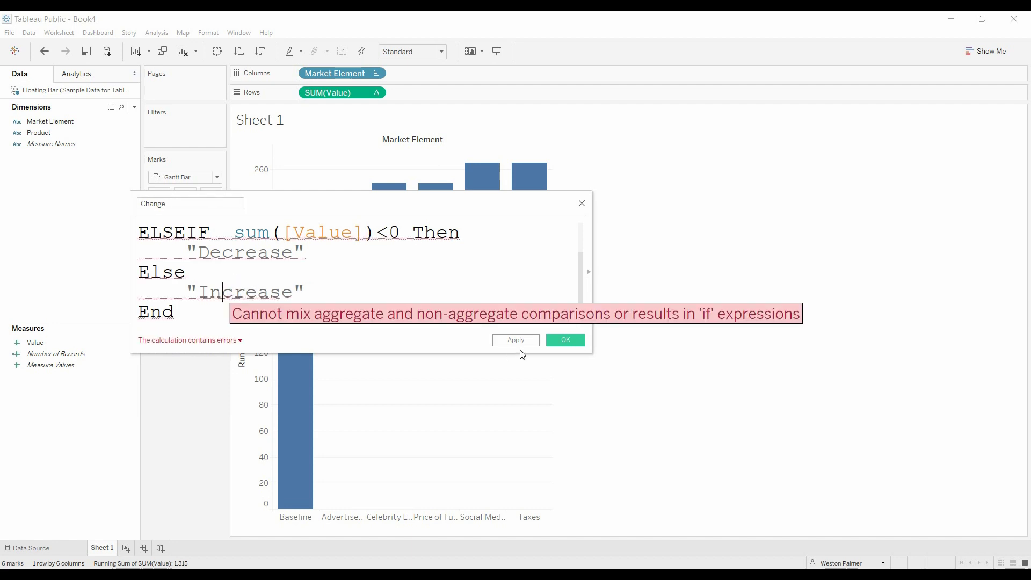
{"action": "left_click_drag", "start_coordinate": [521, 352], "coordinate": [533, 503]}
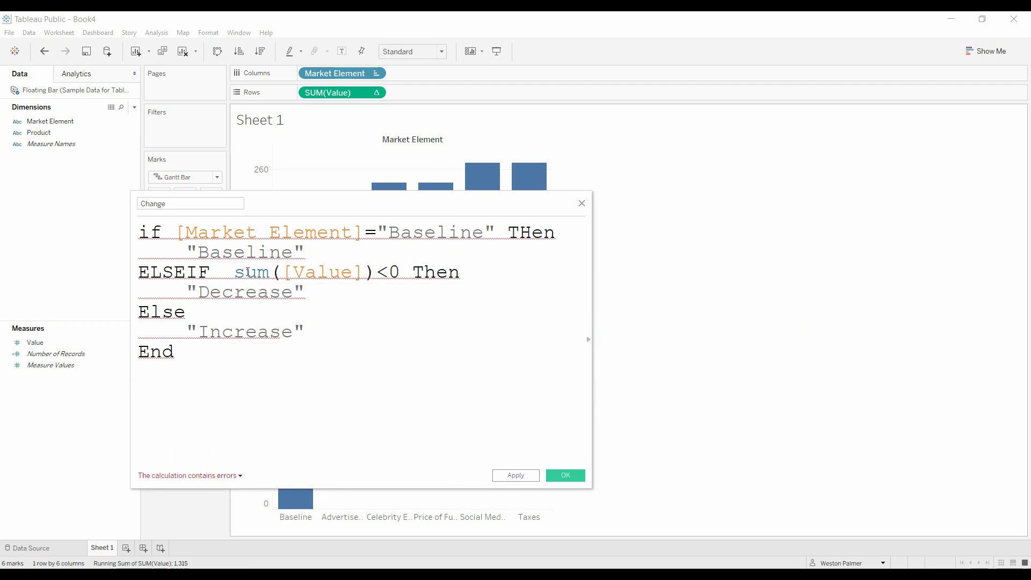
{"action": "mouse_move", "coordinate": [248, 271]}
{"action": "left_click", "coordinate": [174, 232]}
{"action": "key", "text": "BackSpace"}
{"action": "type", "text": "Max"}
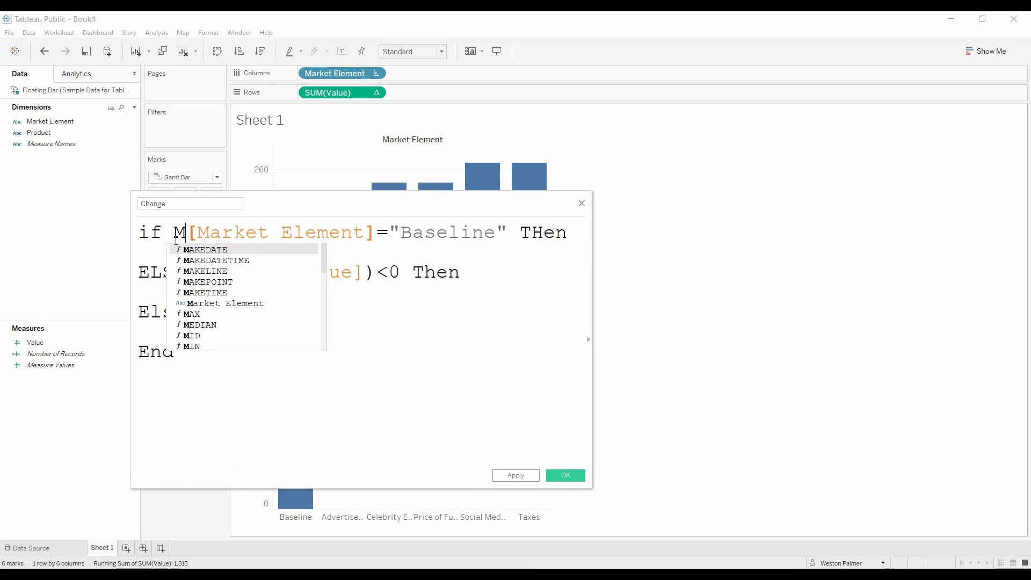
{"action": "type", "text": "("}
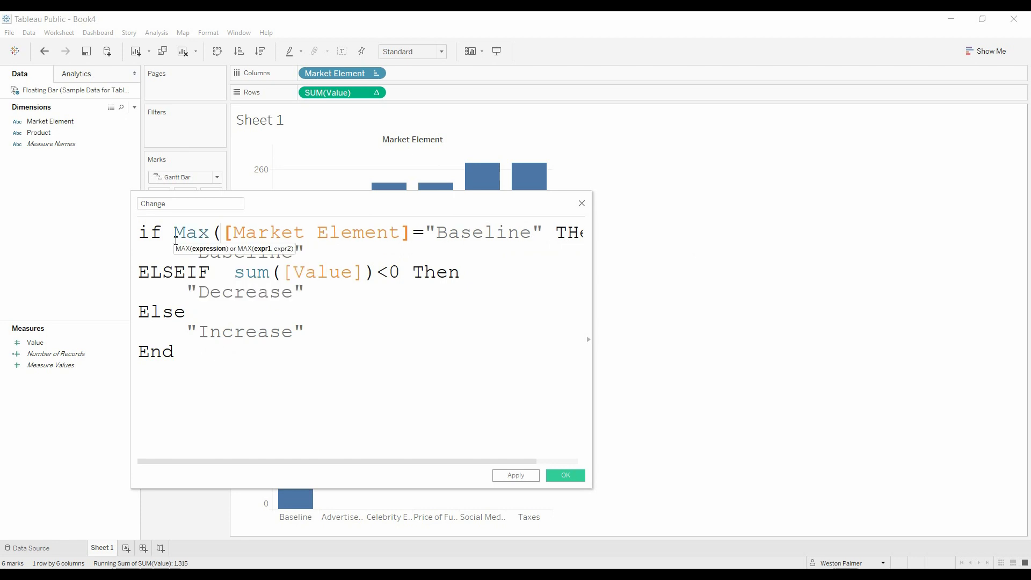
{"action": "left_click", "coordinate": [412, 232]}
{"action": "type", "text": ")"}
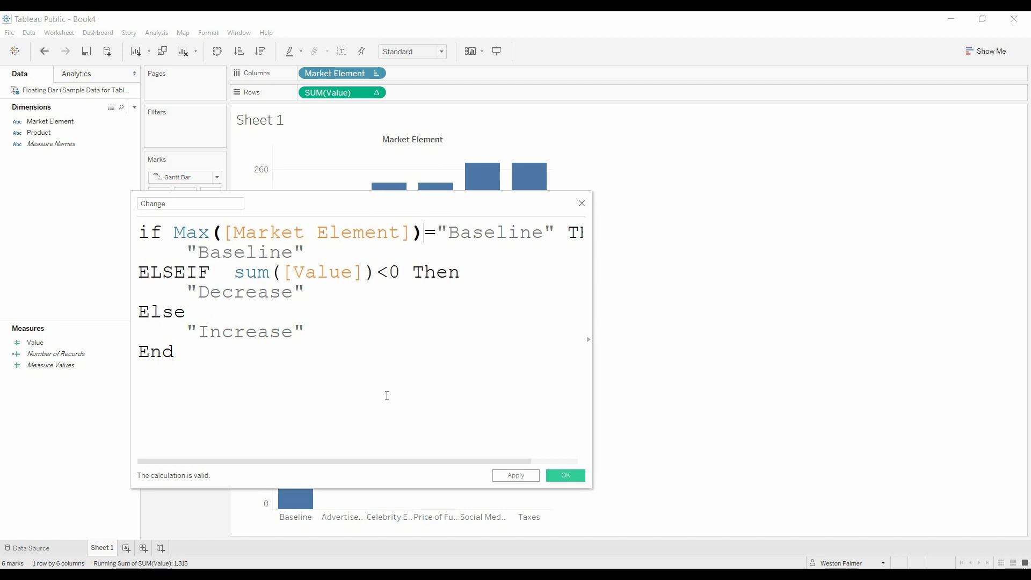
Save the Change field, colour the bars by it, and make Decrease red and Increase green.
{"action": "left_click", "coordinate": [567, 476]}
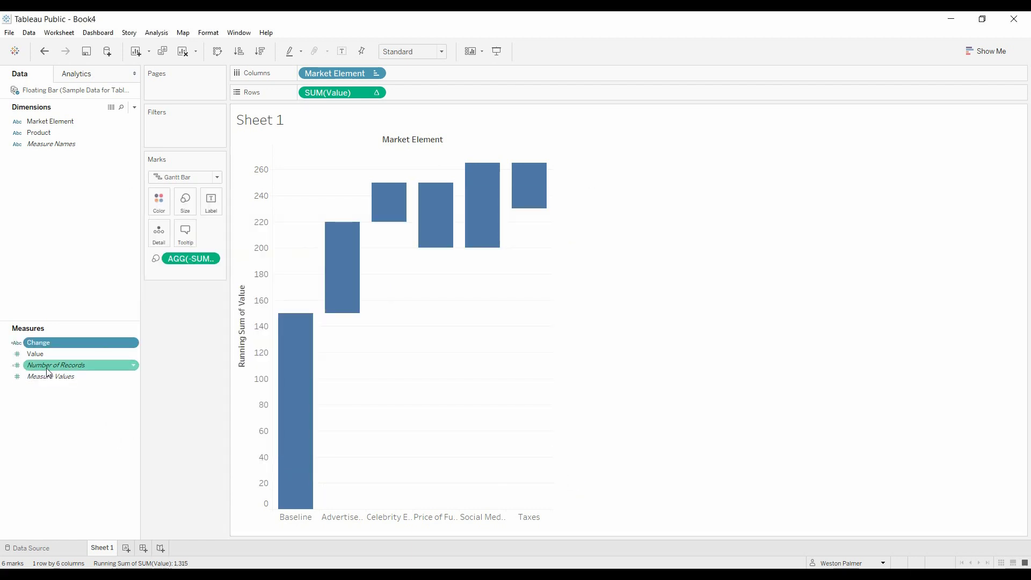
{"action": "left_click_drag", "start_coordinate": [37, 343], "coordinate": [152, 204]}
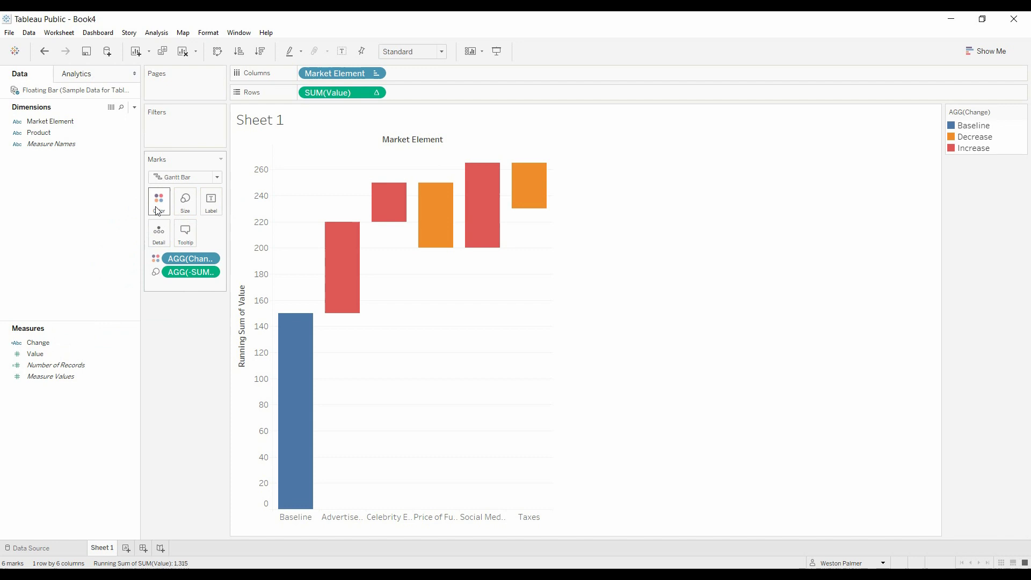
{"action": "left_click", "coordinate": [157, 207]}
{"action": "left_click", "coordinate": [189, 247]}
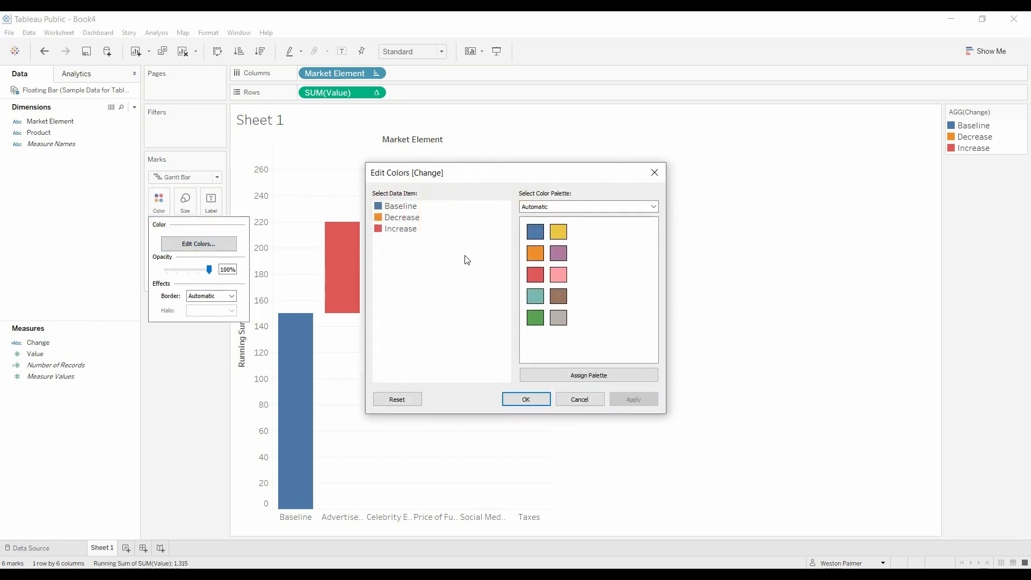
{"action": "left_click", "coordinate": [408, 218]}
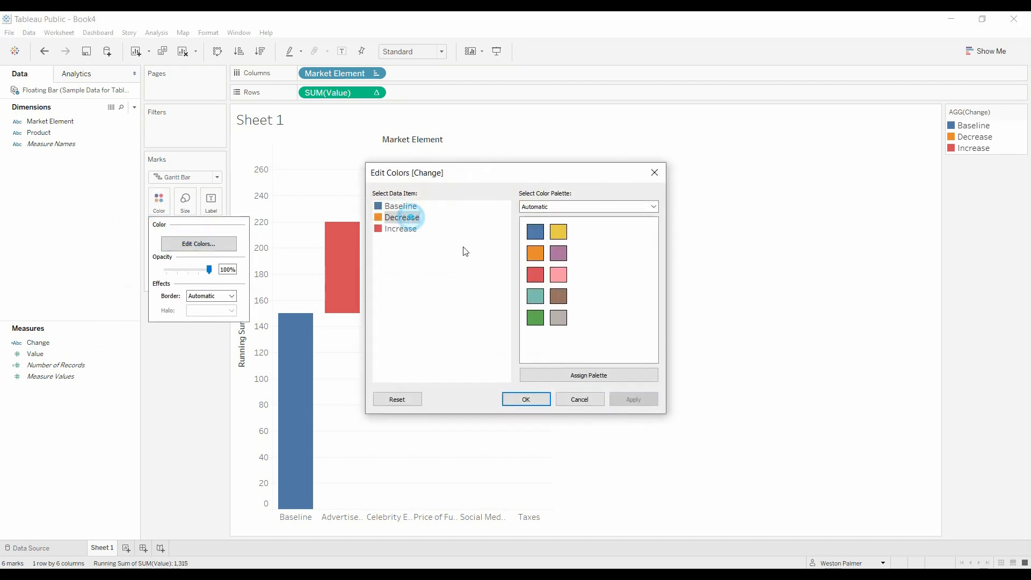
{"action": "left_click", "coordinate": [535, 275]}
{"action": "left_click", "coordinate": [407, 234]}
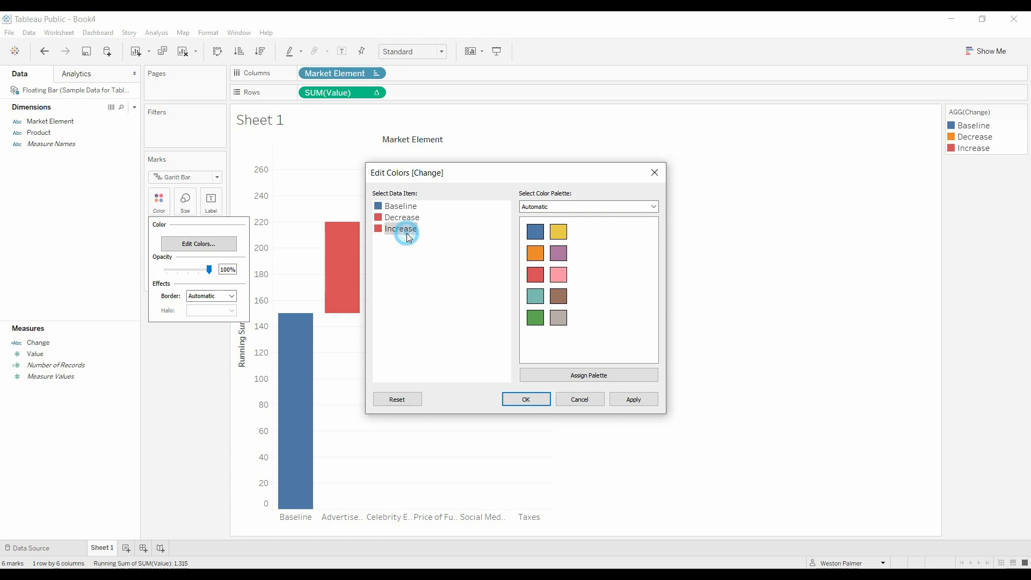
{"action": "left_click", "coordinate": [535, 317]}
{"action": "left_click", "coordinate": [537, 400]}
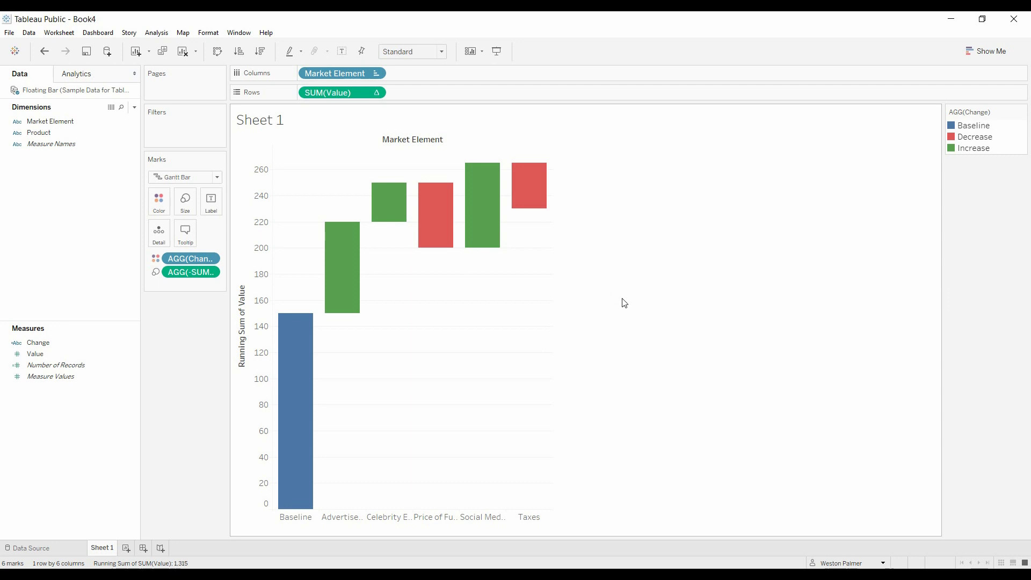
Turn on Show Row Grand Totals to add a 230 Grand Total bar after Taxes.
{"action": "left_click", "coordinate": [156, 33]}
{"action": "mouse_move", "coordinate": [177, 147]}
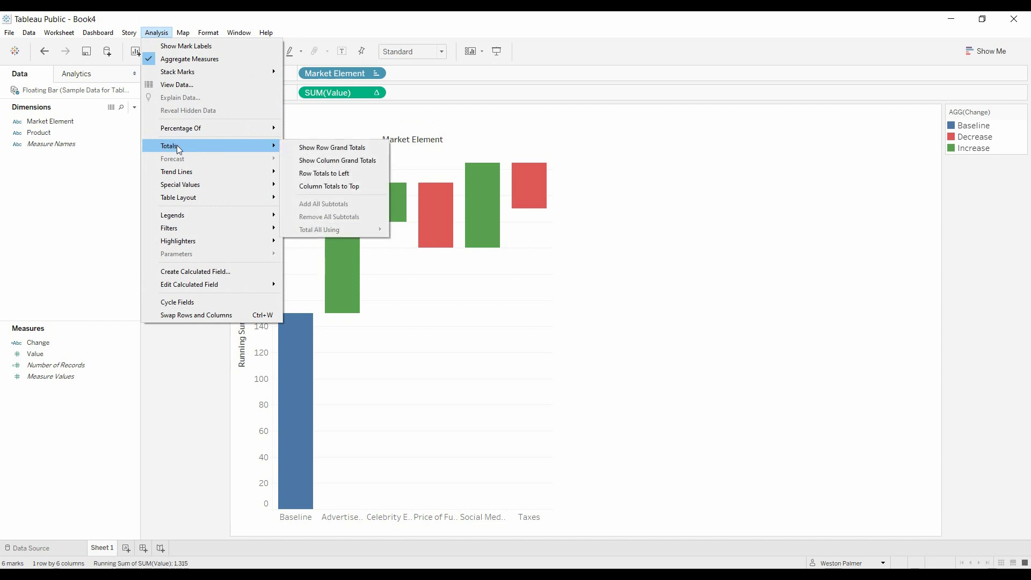
{"action": "left_click", "coordinate": [337, 153]}
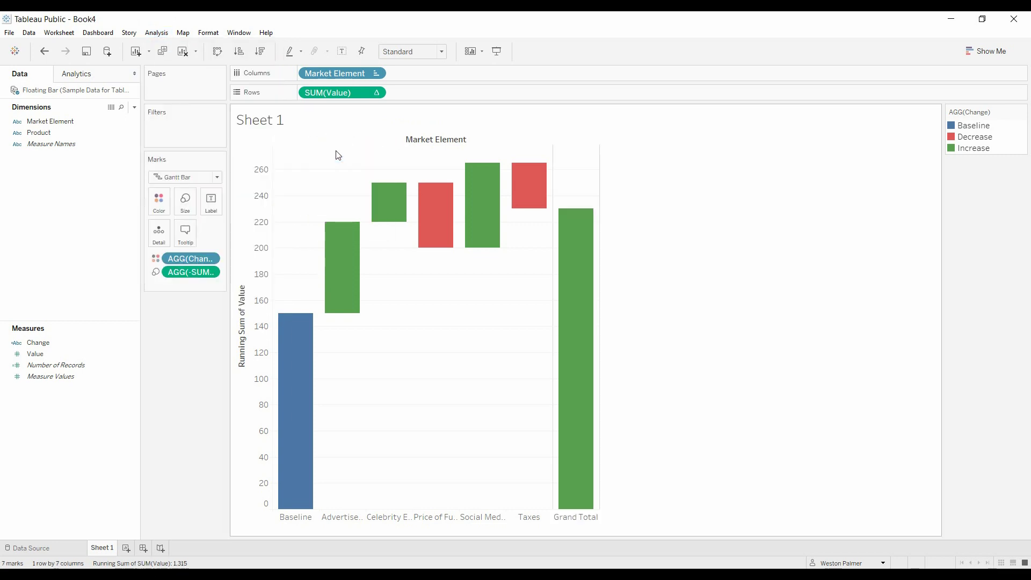
In the Market Element header formatting, change the Grand Totals label from 'Grand Total' to 'Ending Value'.
{"action": "right_click", "coordinate": [580, 522]}
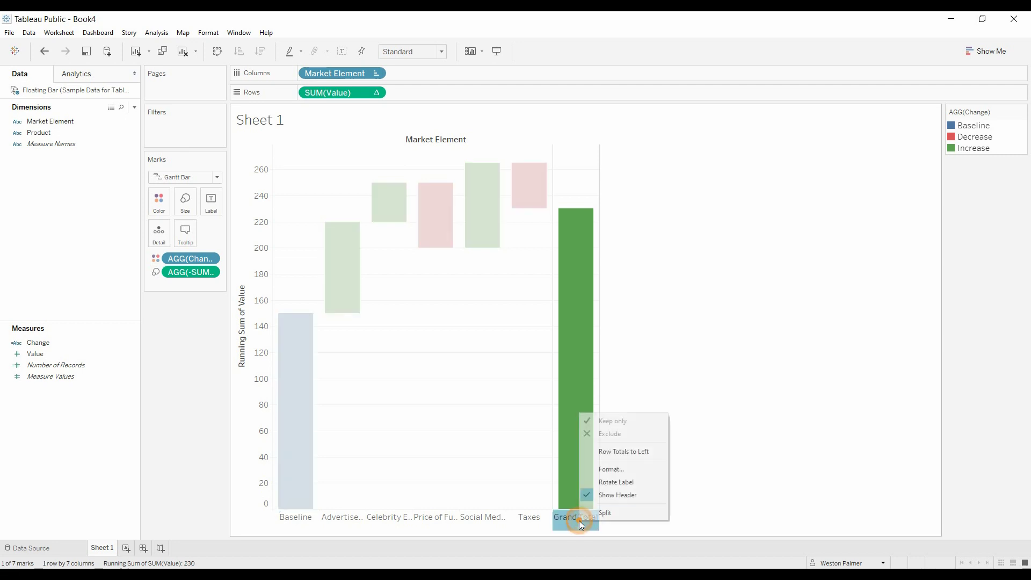
{"action": "left_click", "coordinate": [615, 467]}
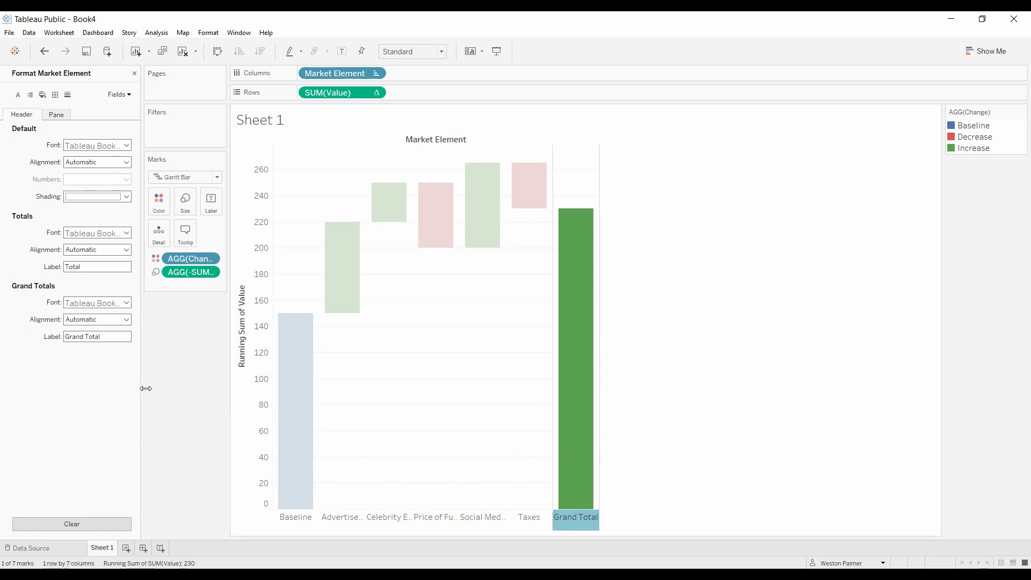
{"action": "left_click", "coordinate": [84, 338]}
{"action": "double_click", "coordinate": [85, 338]}
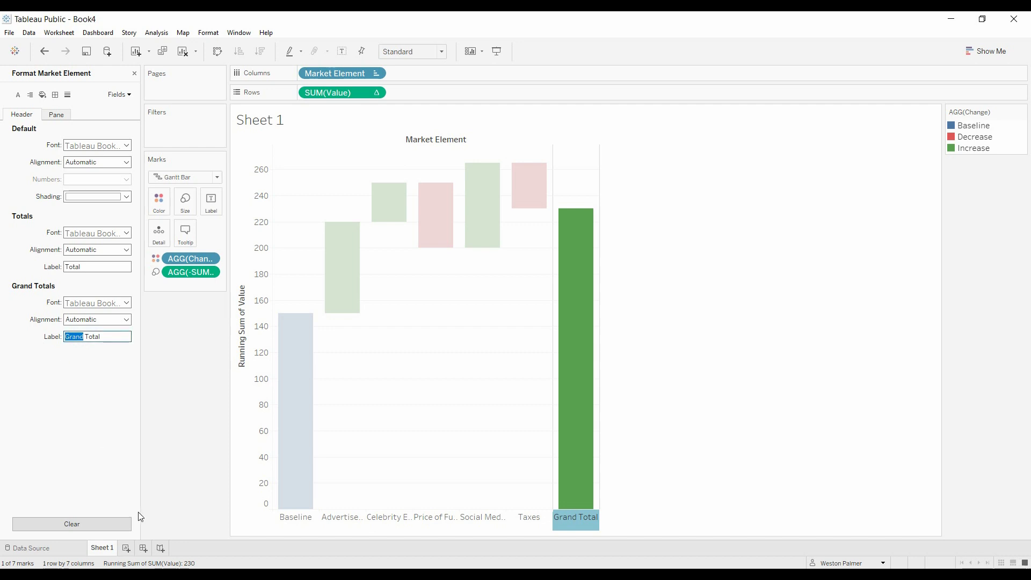
{"action": "type", "text": "Ending Value"}
{"action": "key", "text": "shift+End"}
{"action": "key", "text": "Delete"}
{"action": "left_click", "coordinate": [64, 427]}
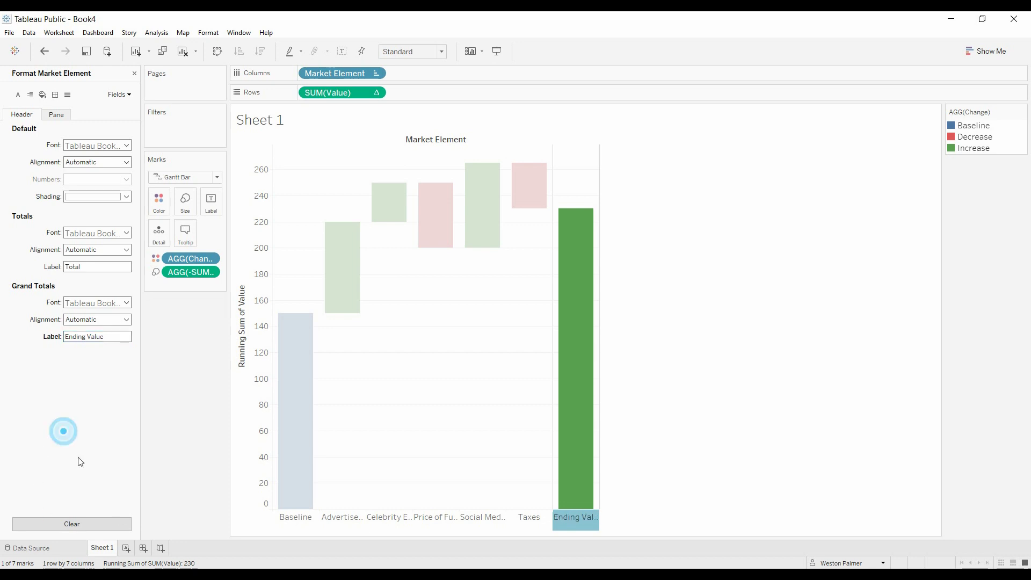
{"action": "left_click", "coordinate": [636, 453]}
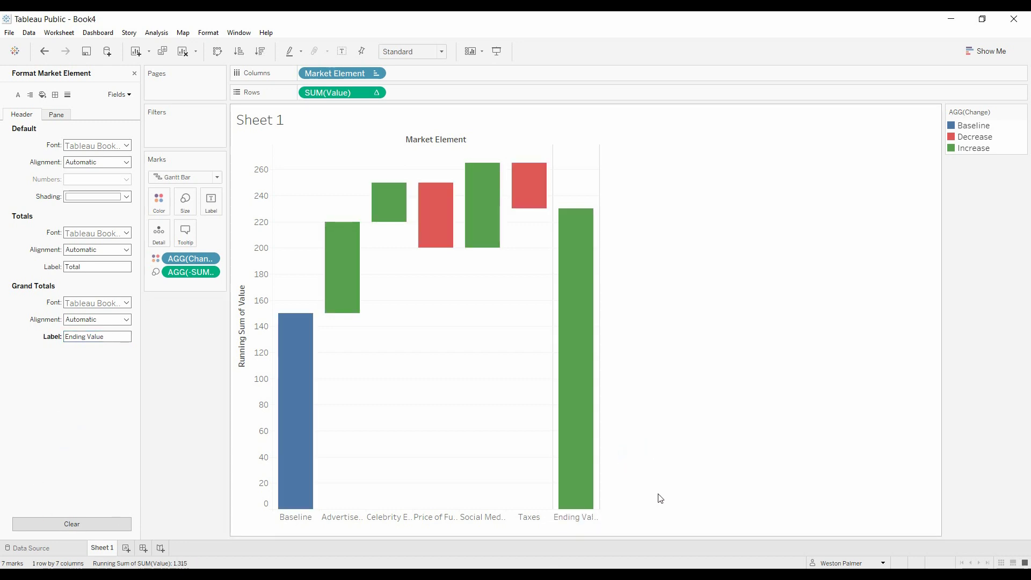